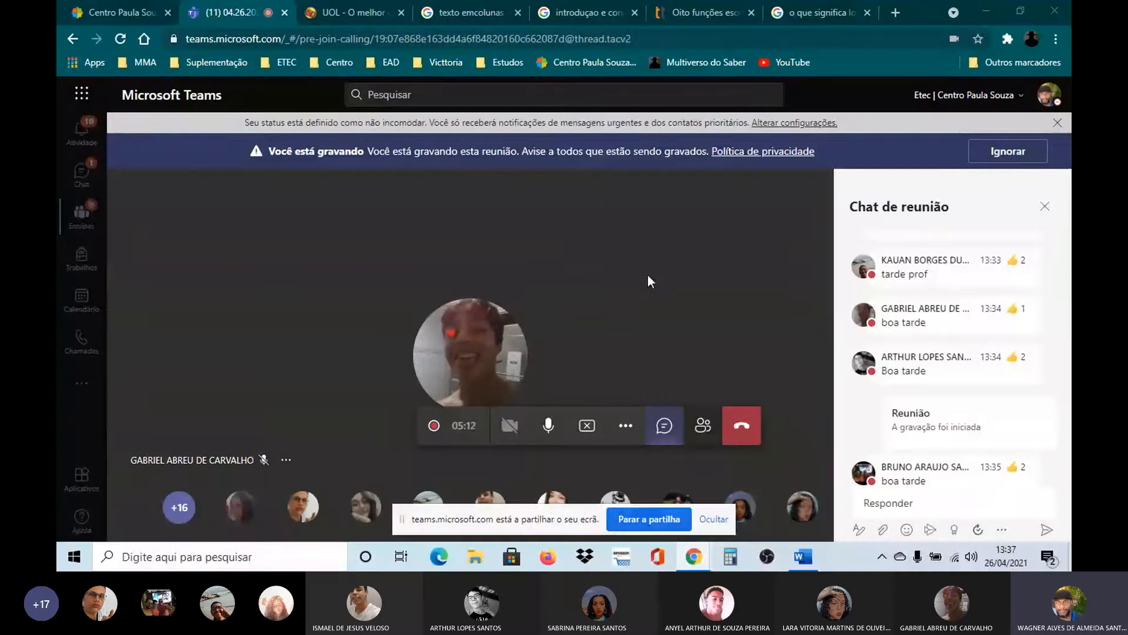
# Switch to the blank Word document and clear away the screen-sharing notice and the Navigation pane
pyautogui.click(803, 558)
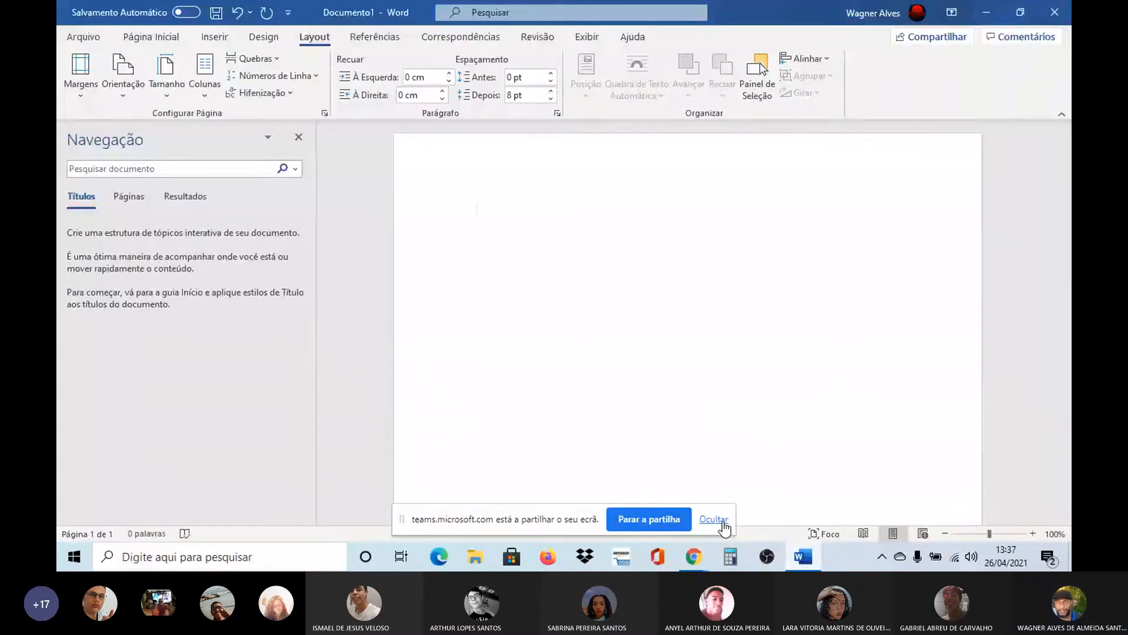
pyautogui.click(720, 520)
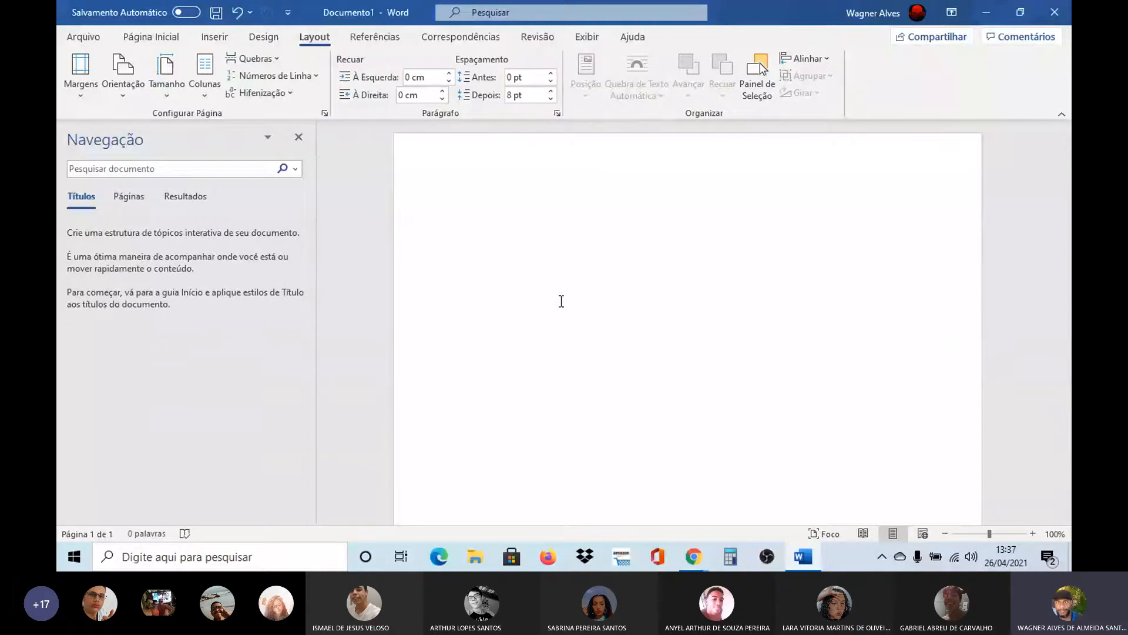
pyautogui.click(299, 139)
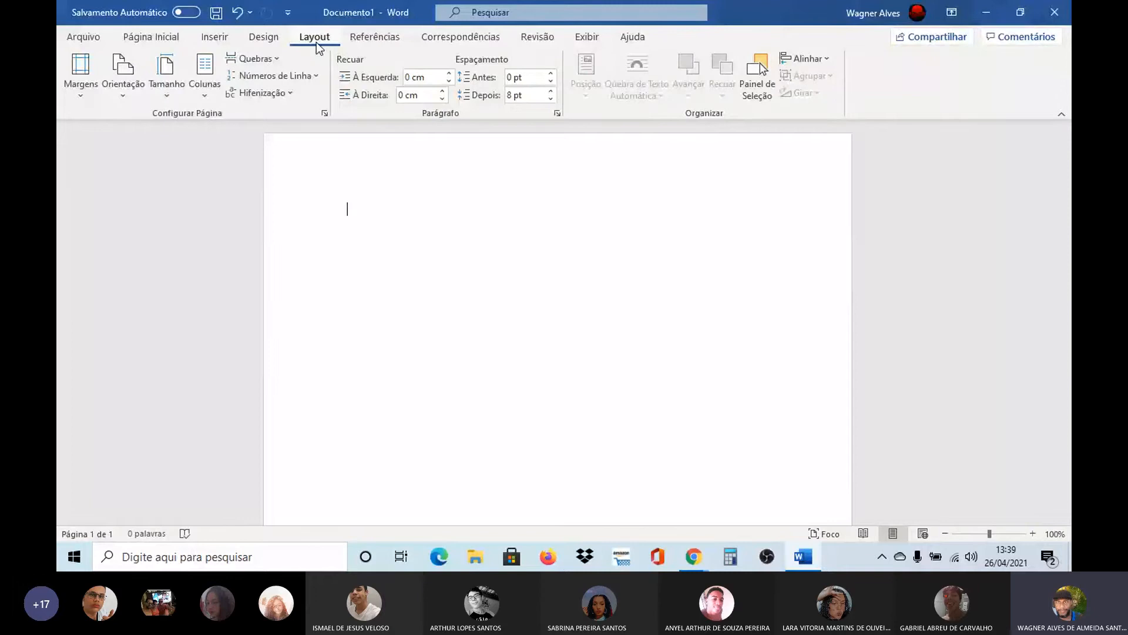
pyautogui.click(83, 39)
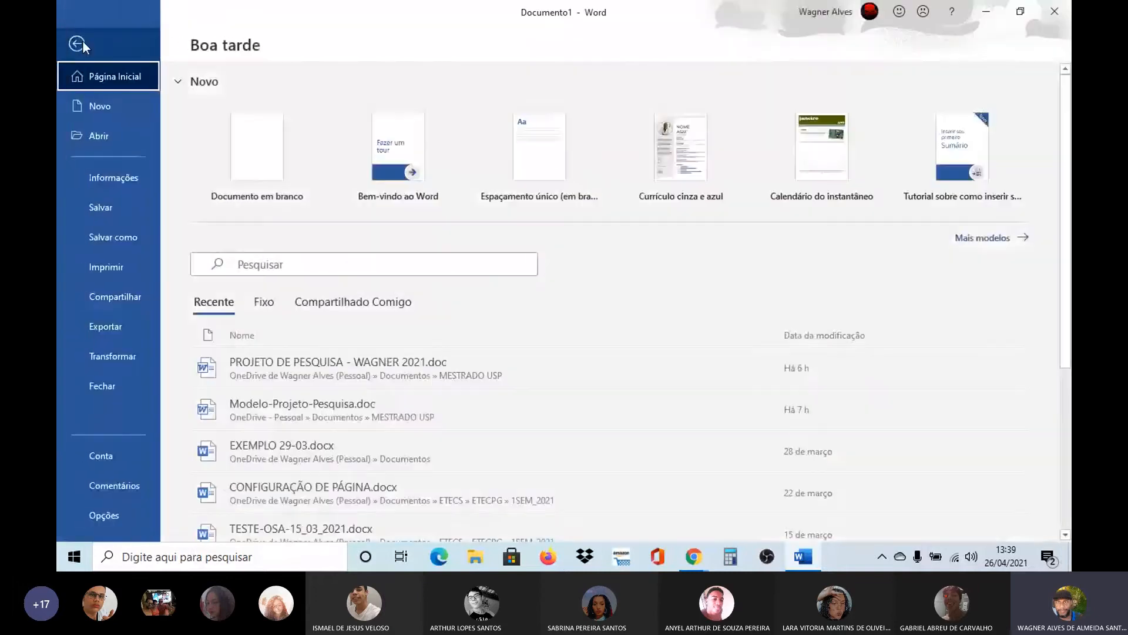
pyautogui.click(83, 41)
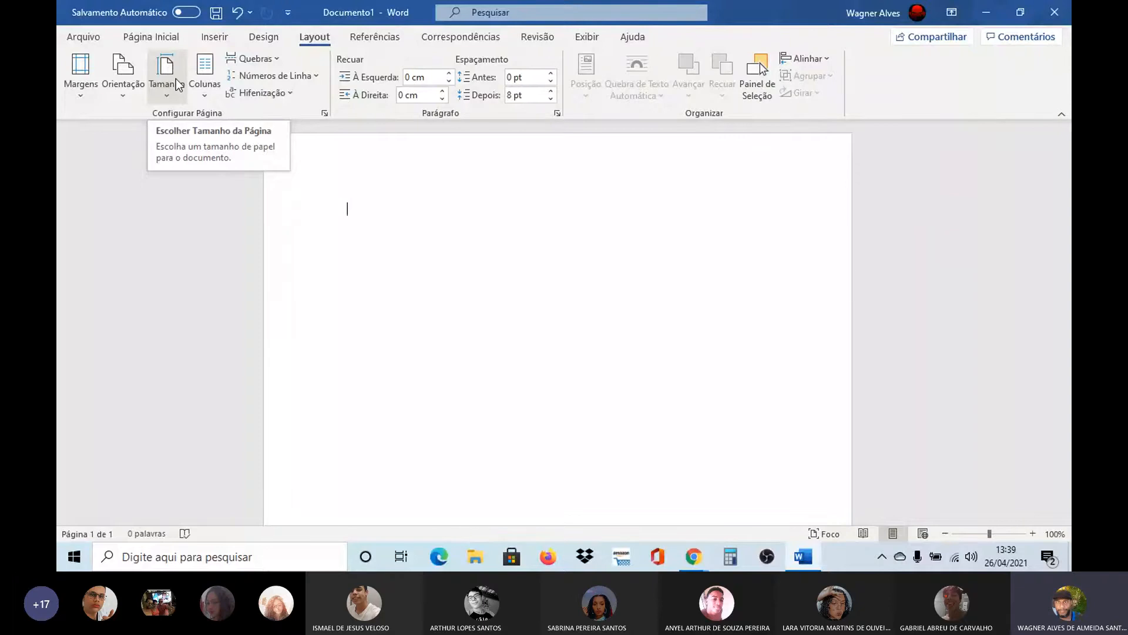
# Preview four columns and a line between columns in the detailed column settings, and discard the changes
pyautogui.click(205, 94)
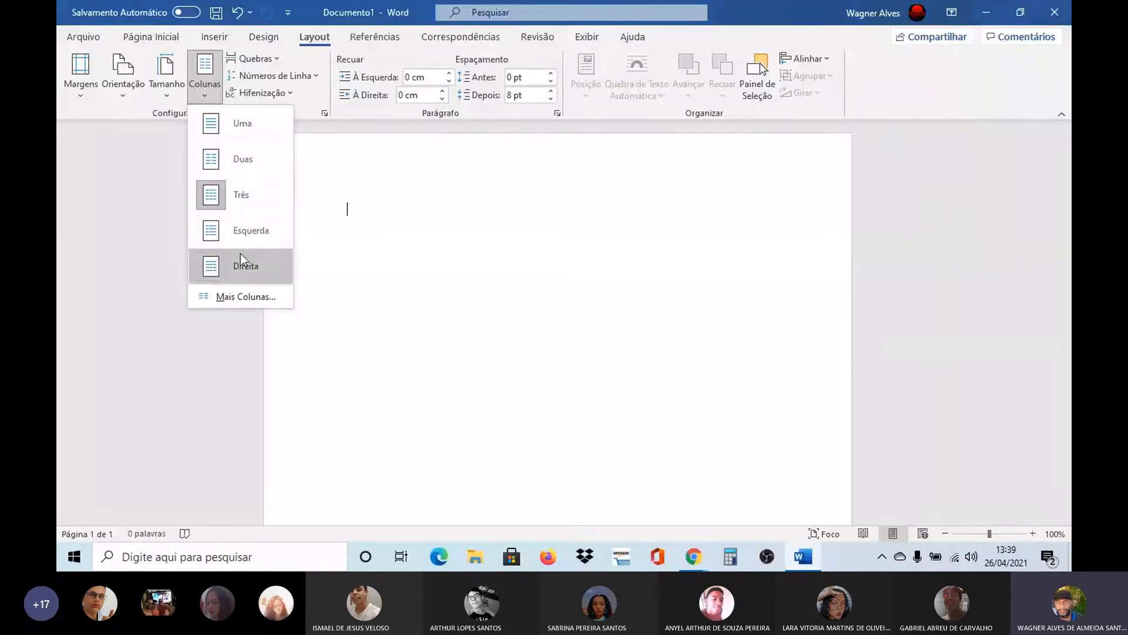
pyautogui.click(231, 298)
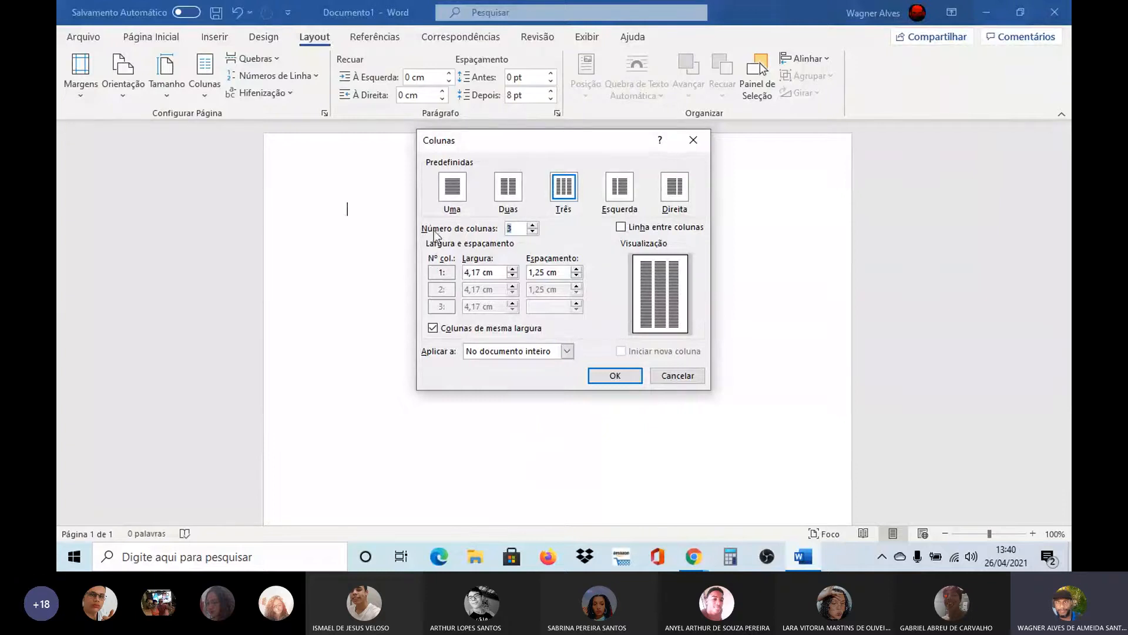
pyautogui.click(533, 225)
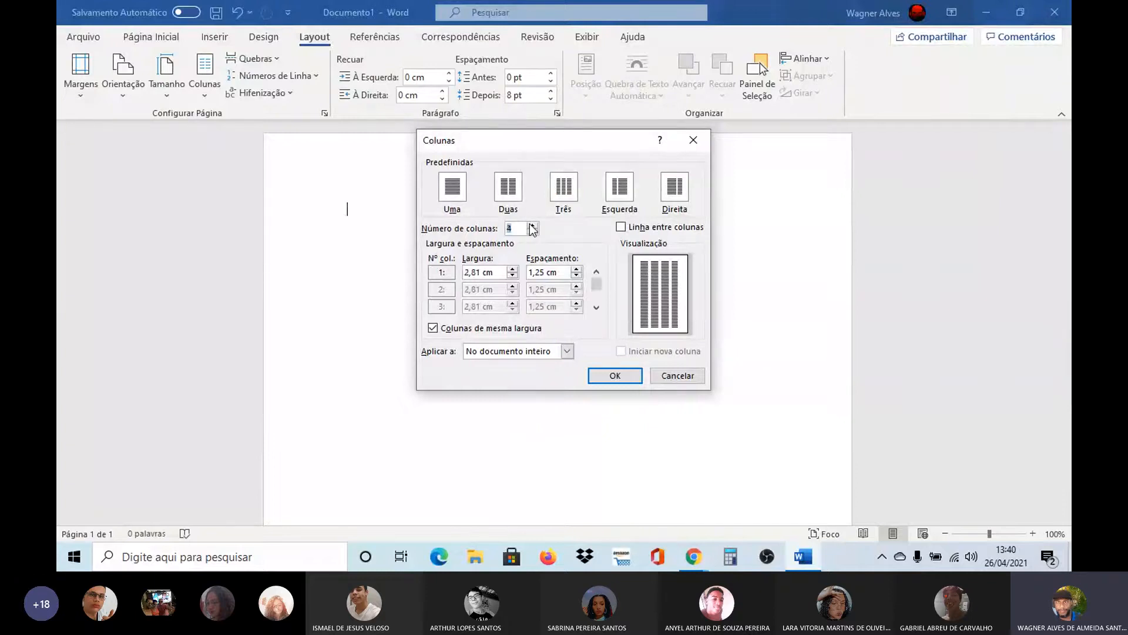
pyautogui.click(533, 232)
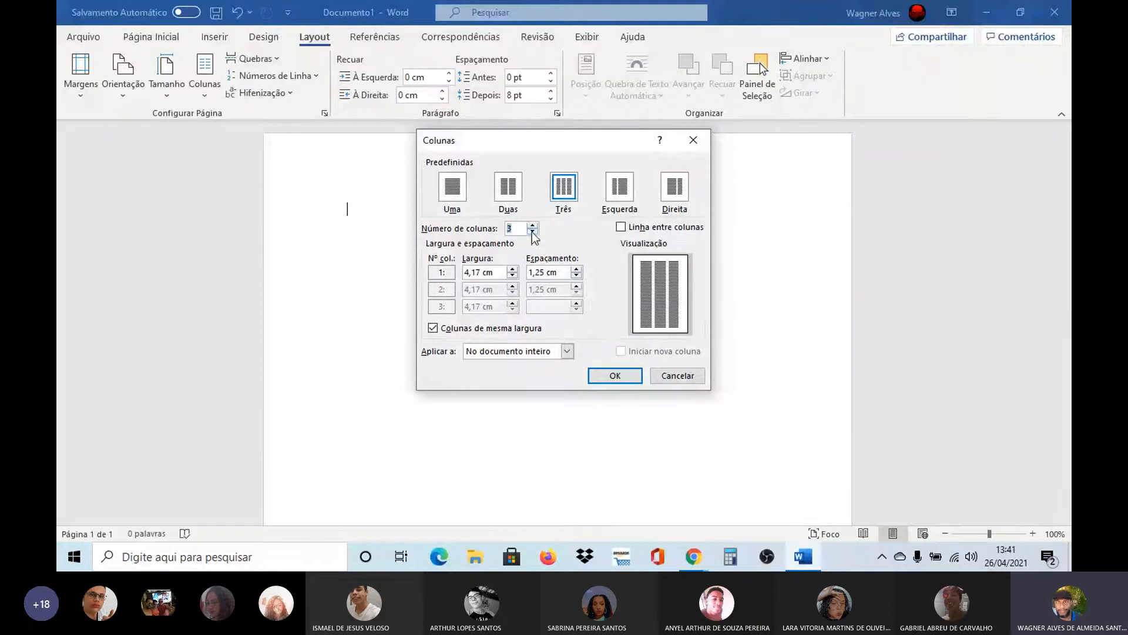
pyautogui.click(532, 225)
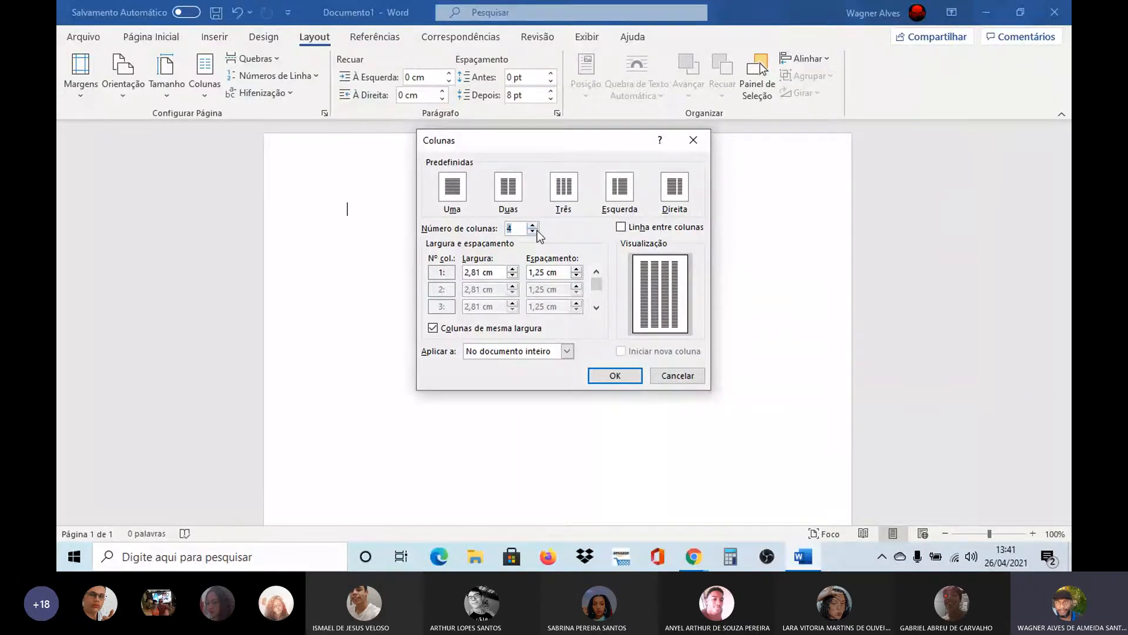
pyautogui.click(535, 231)
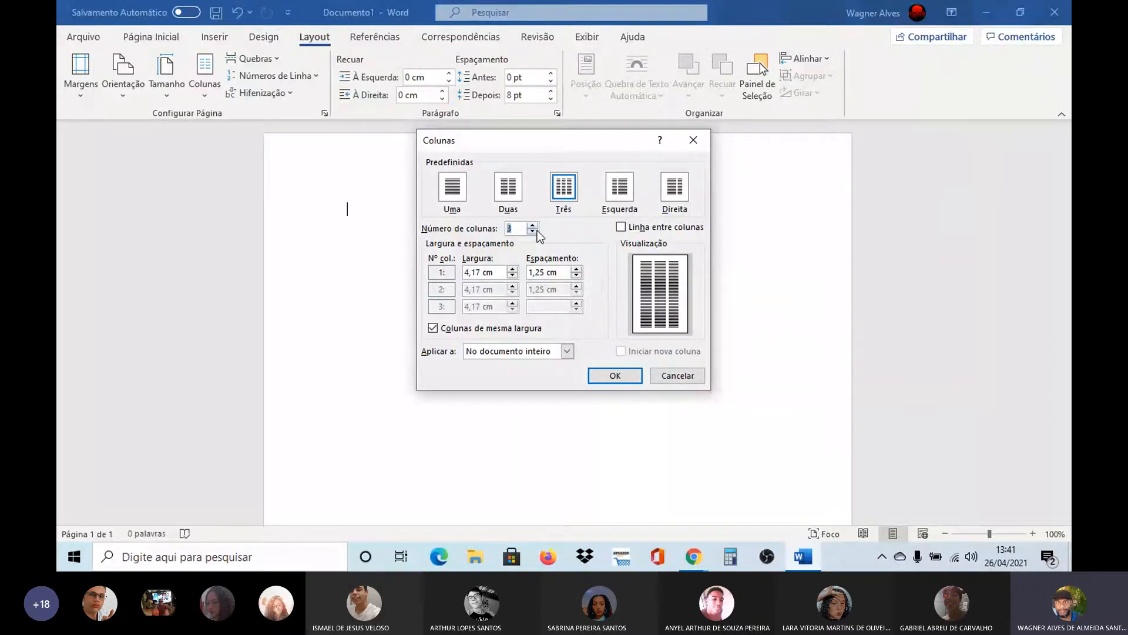
pyautogui.click(624, 227)
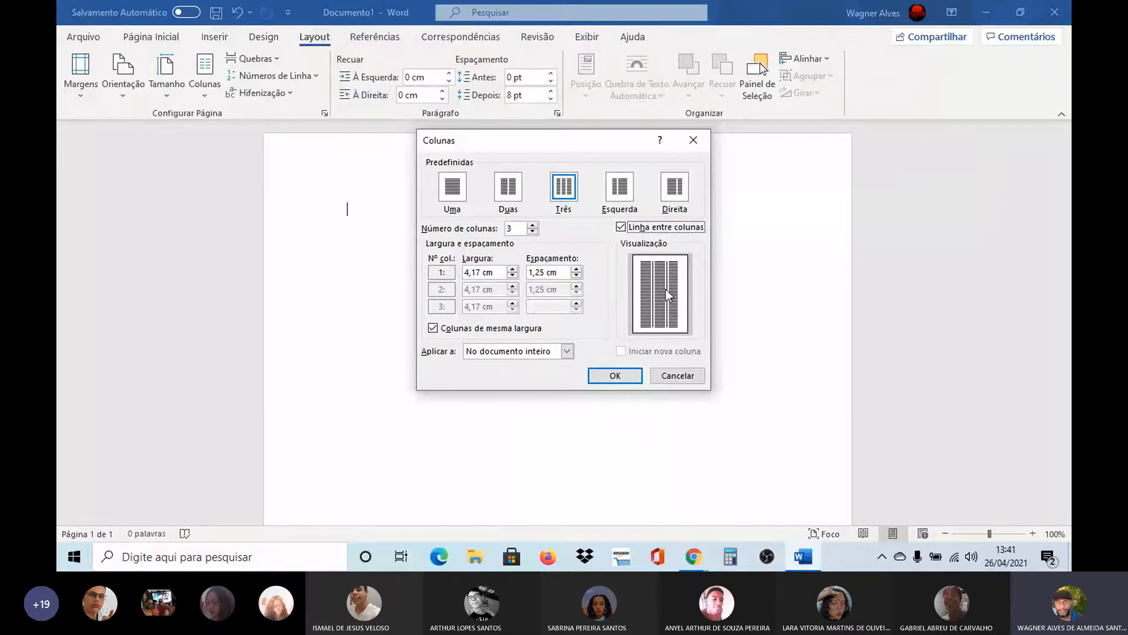
pyautogui.click(620, 227)
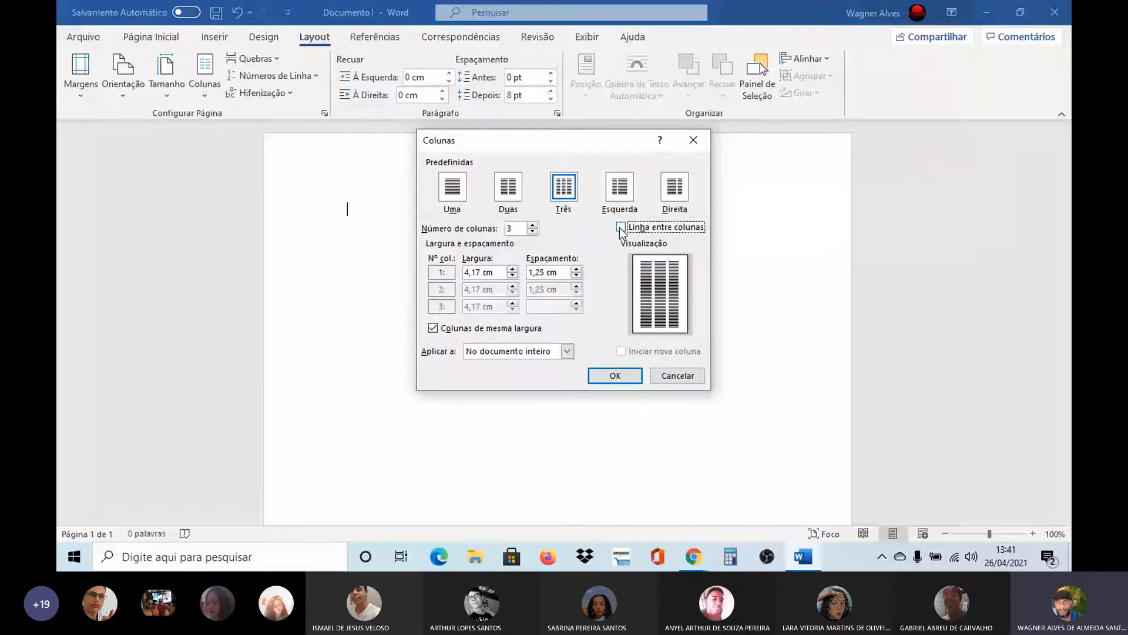
pyautogui.click(620, 227)
pyautogui.click(620, 228)
pyautogui.click(676, 375)
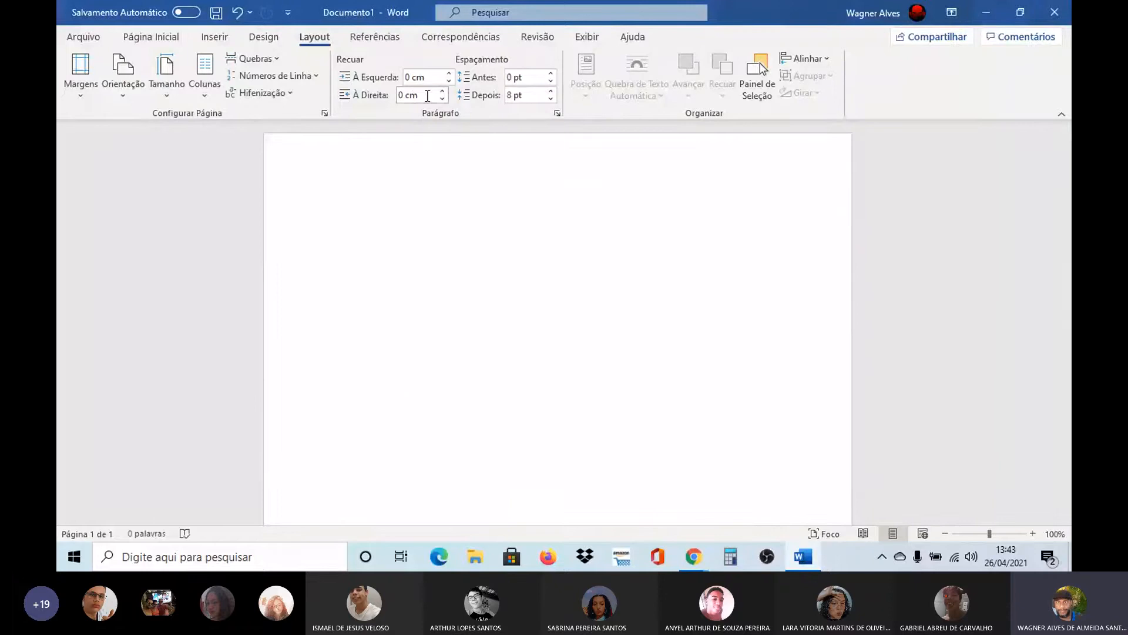
# Display the ruler around the document page
pyautogui.click(586, 37)
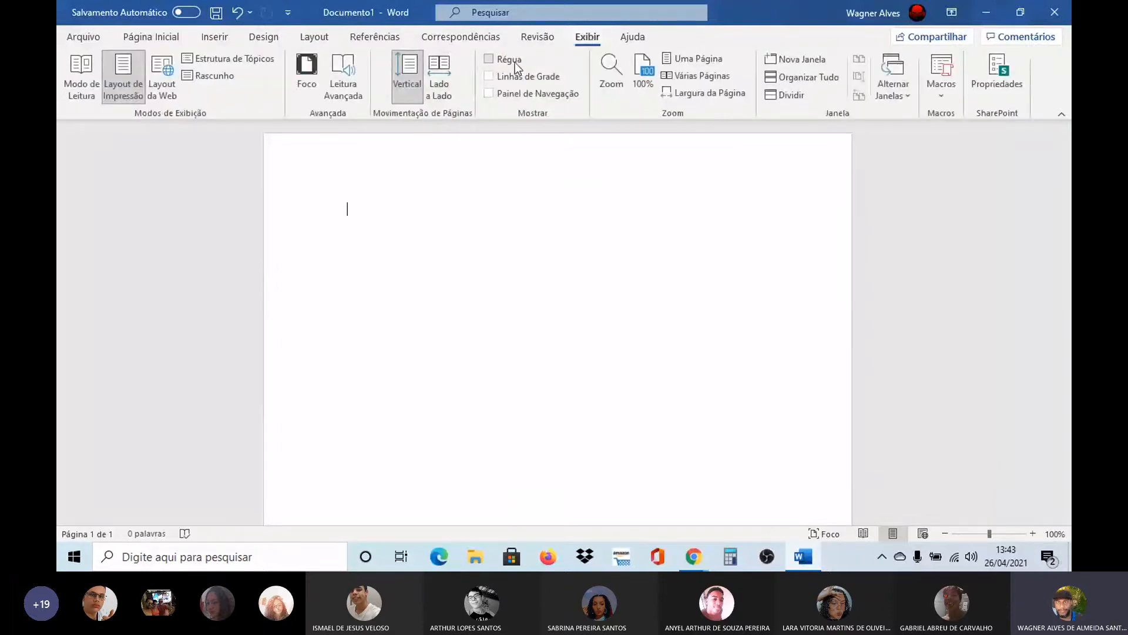
pyautogui.click(478, 62)
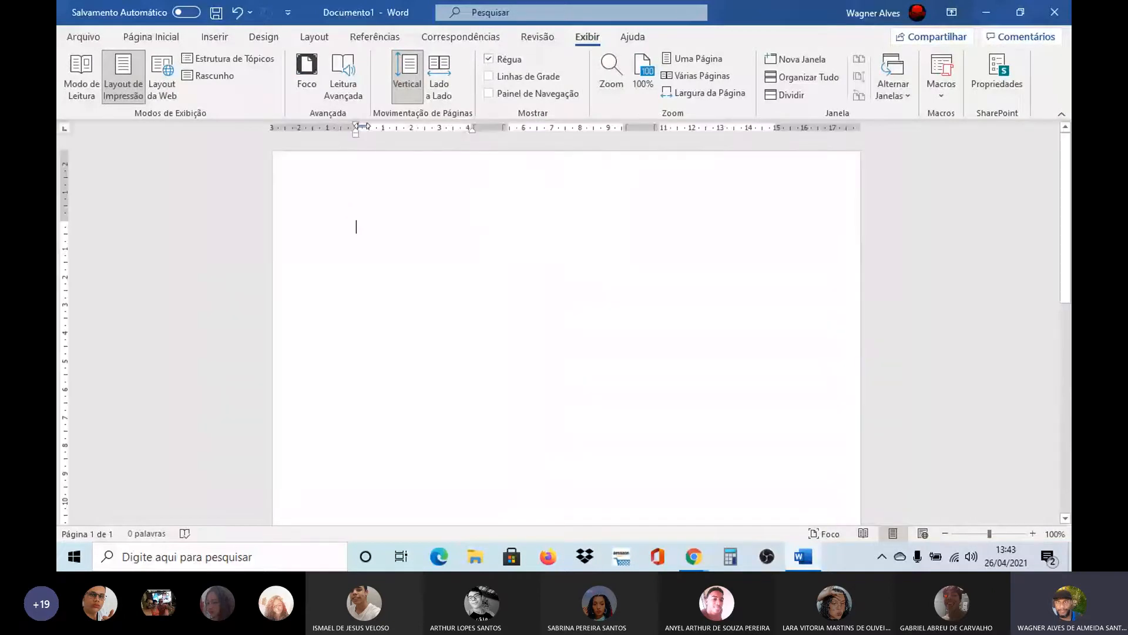
pyautogui.click(488, 56)
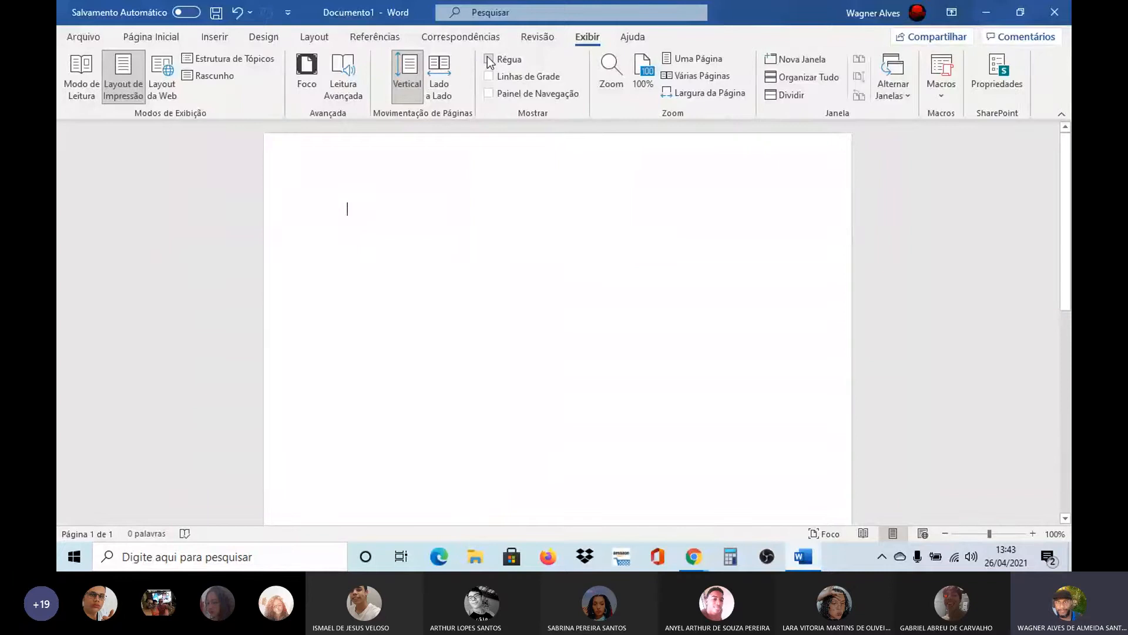
pyautogui.click(488, 58)
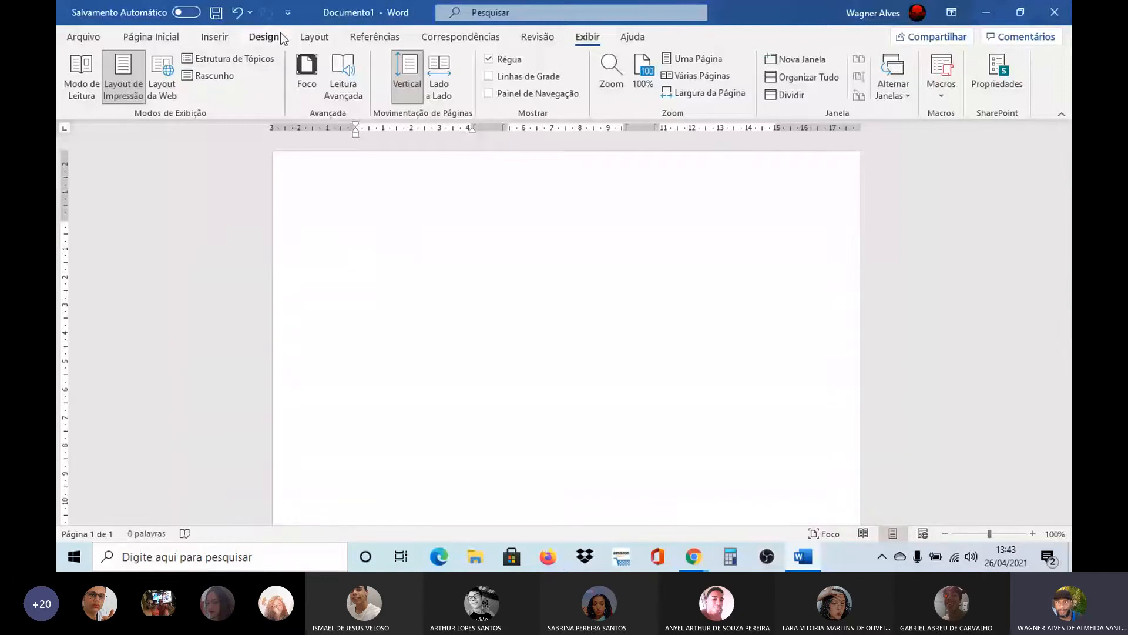
# Apply three equal-width columns to the whole document through the detailed column settings
pyautogui.click(316, 38)
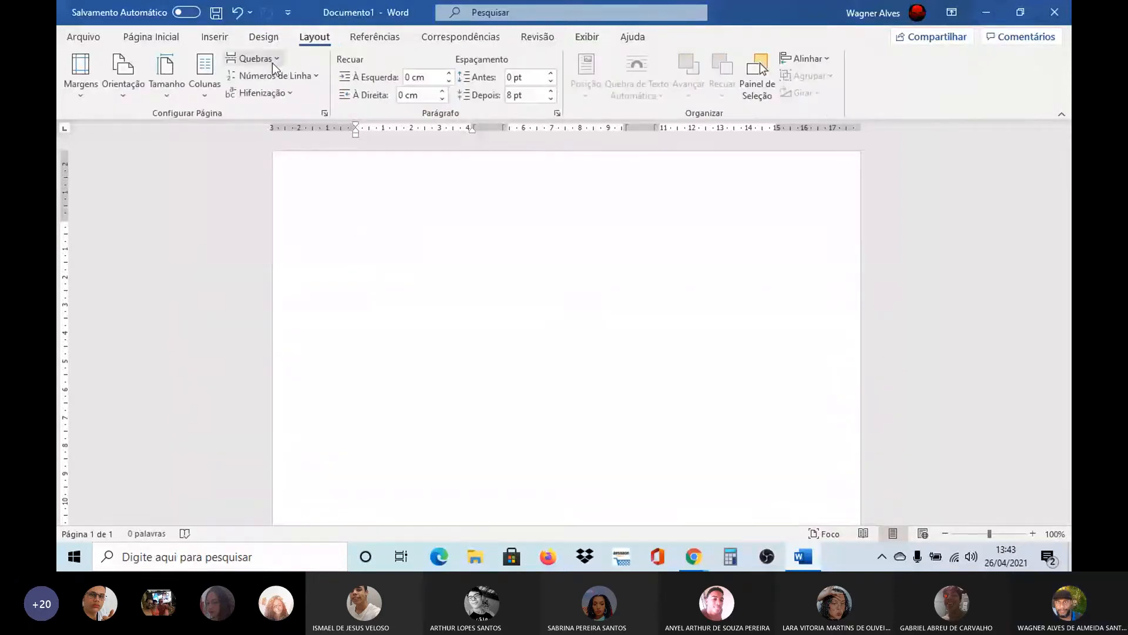
pyautogui.click(205, 90)
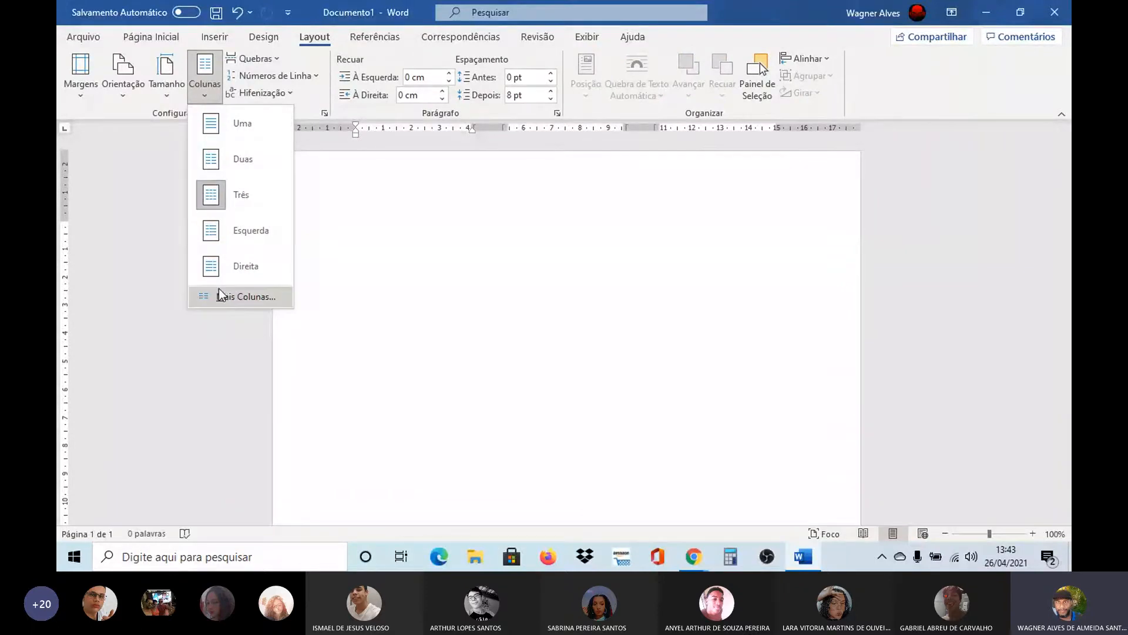
pyautogui.click(238, 298)
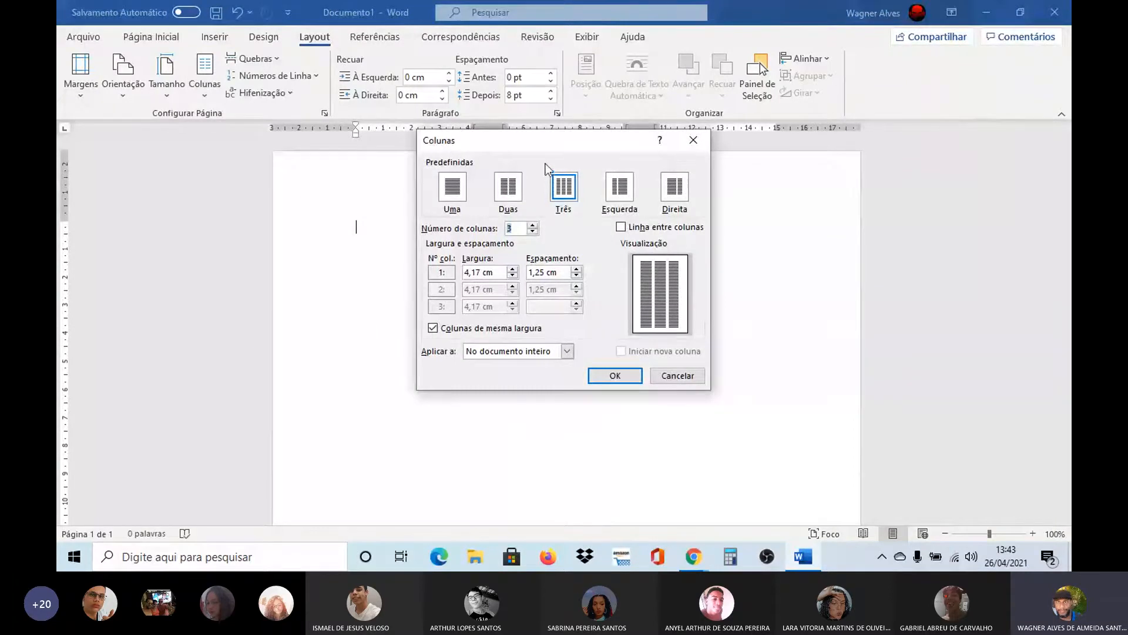
pyautogui.moveTo(546, 140); pyautogui.dragTo(613, 221)
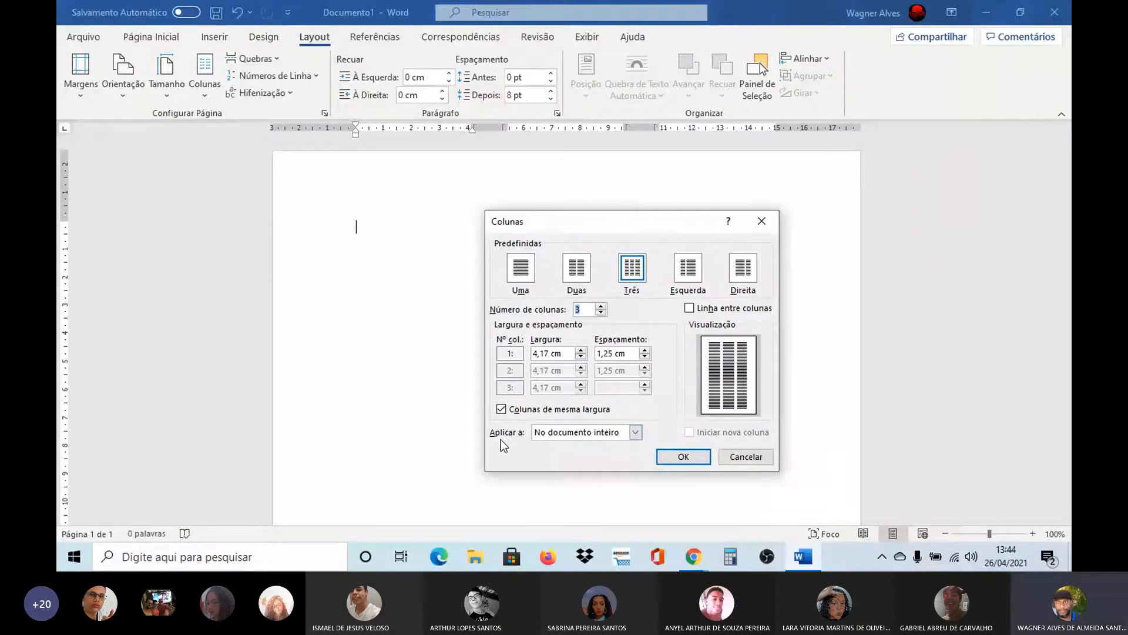
pyautogui.click(635, 433)
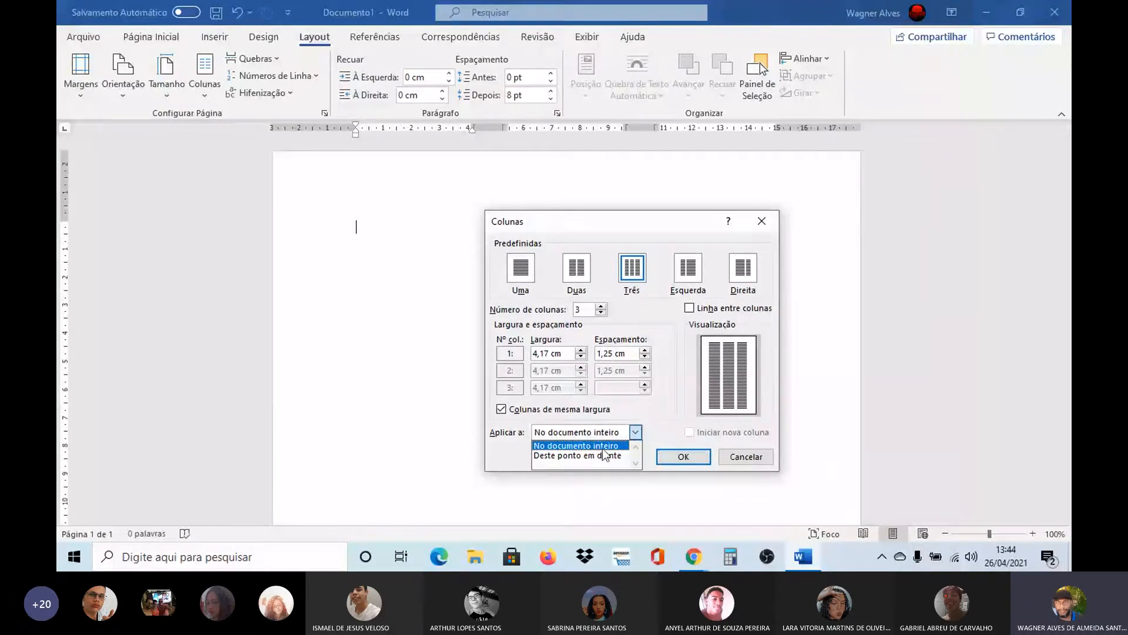
pyautogui.click(584, 445)
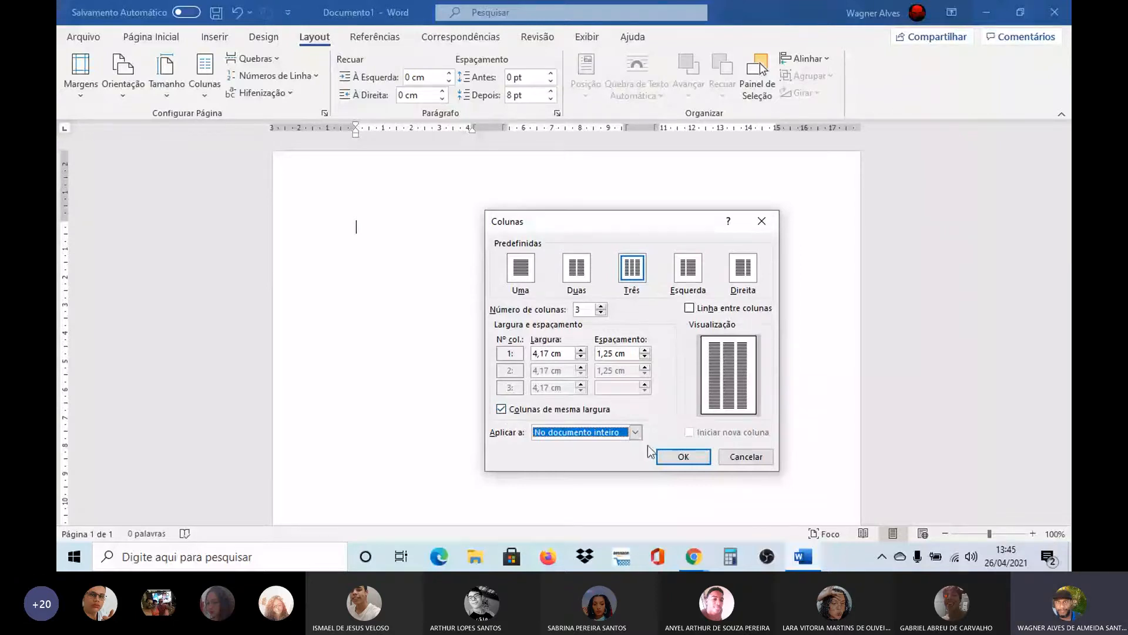
pyautogui.click(679, 456)
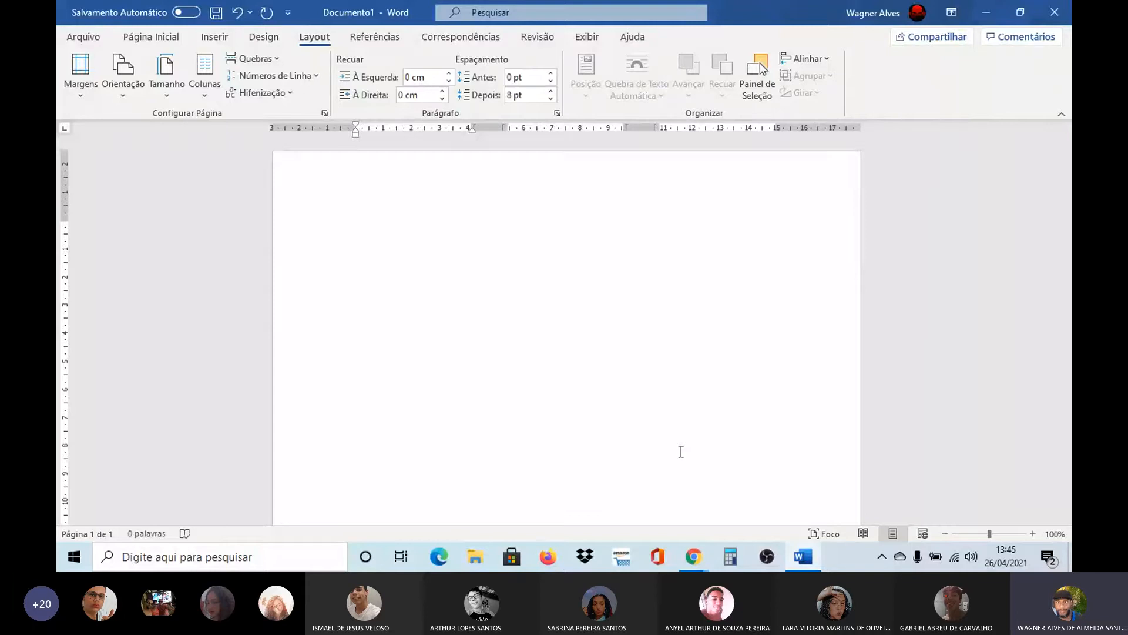
# Generate placeholder text in the columns with the formula =LOREM(5,10)
pyautogui.write('+')
pyautogui.press('BackSpace')
pyautogui.write('=')
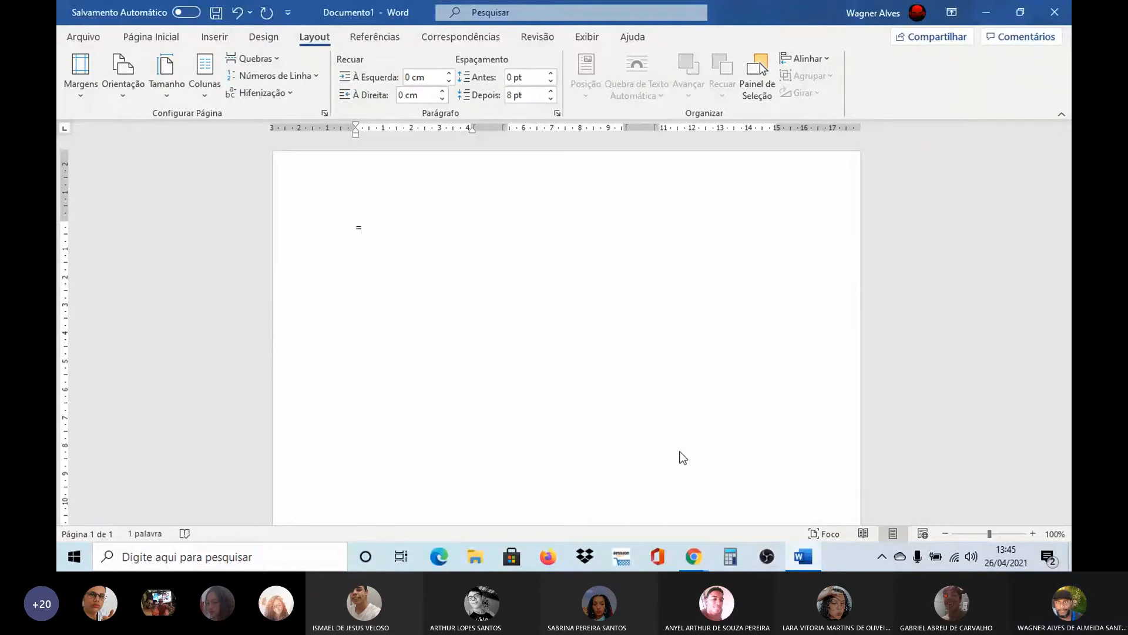
pyautogui.write('LORE')
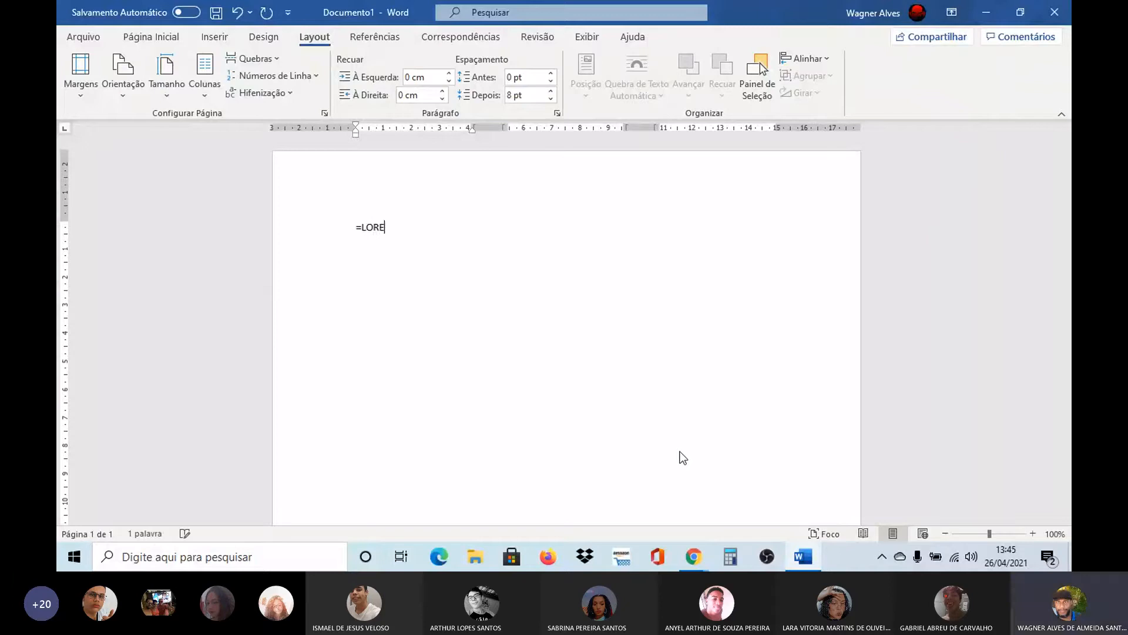
pyautogui.write('M(5,10)')
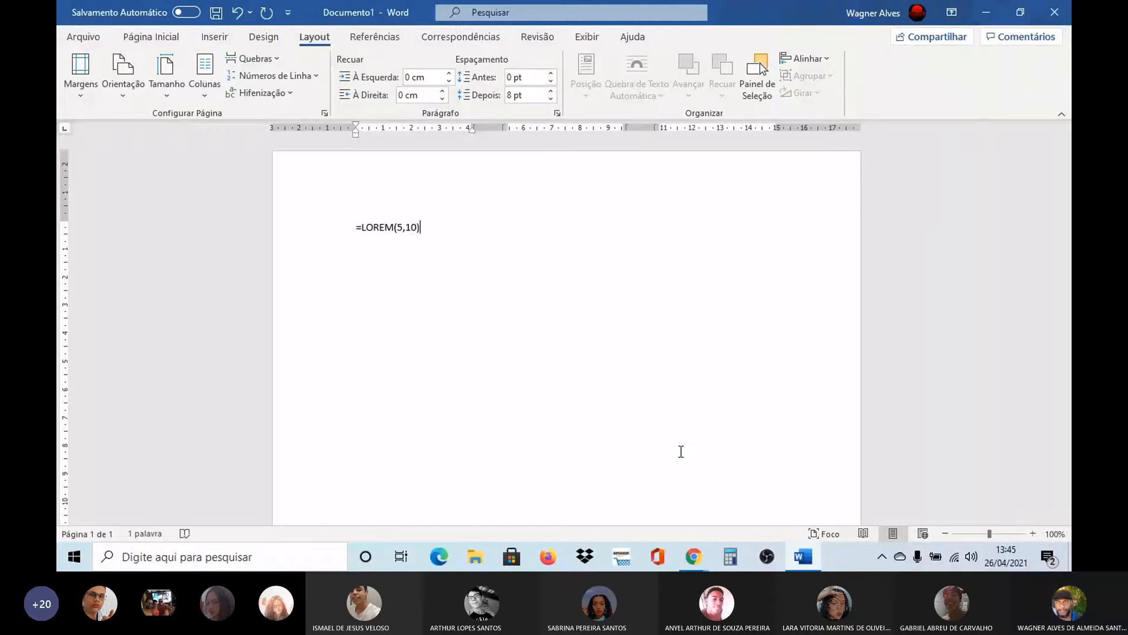
pyautogui.press('Return')
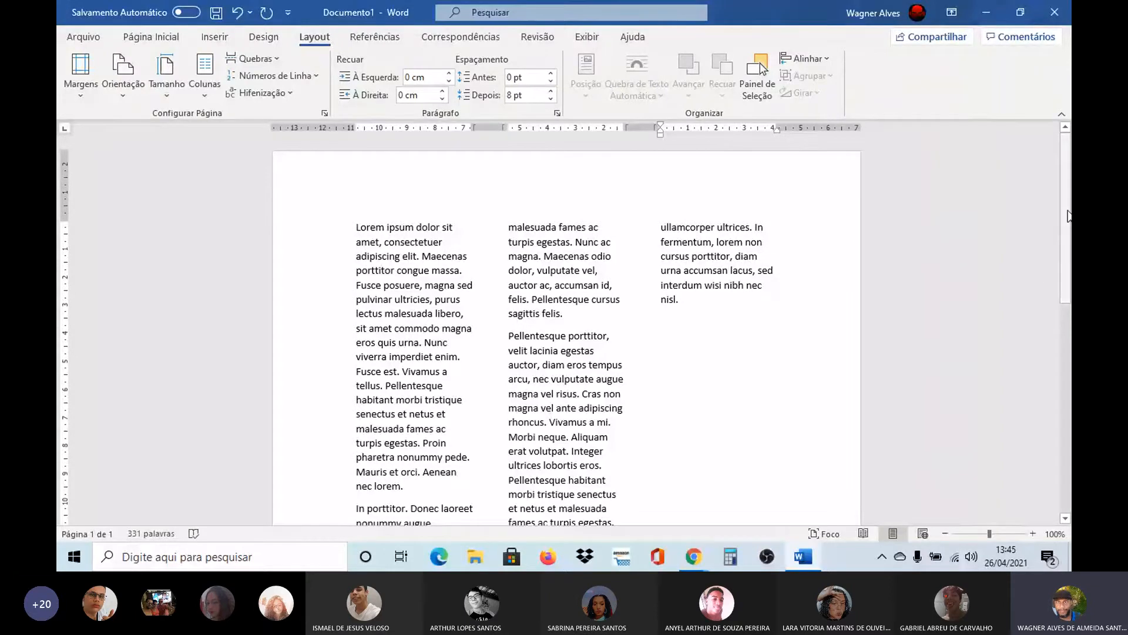
# Add a drop cap of the Capitular style to the first paragraph in the first column
pyautogui.moveTo(1066, 221)
pyautogui.mouseDown()
pyautogui.moveTo(1067, 423)
pyautogui.moveTo(1071, 227)
pyautogui.mouseUp()
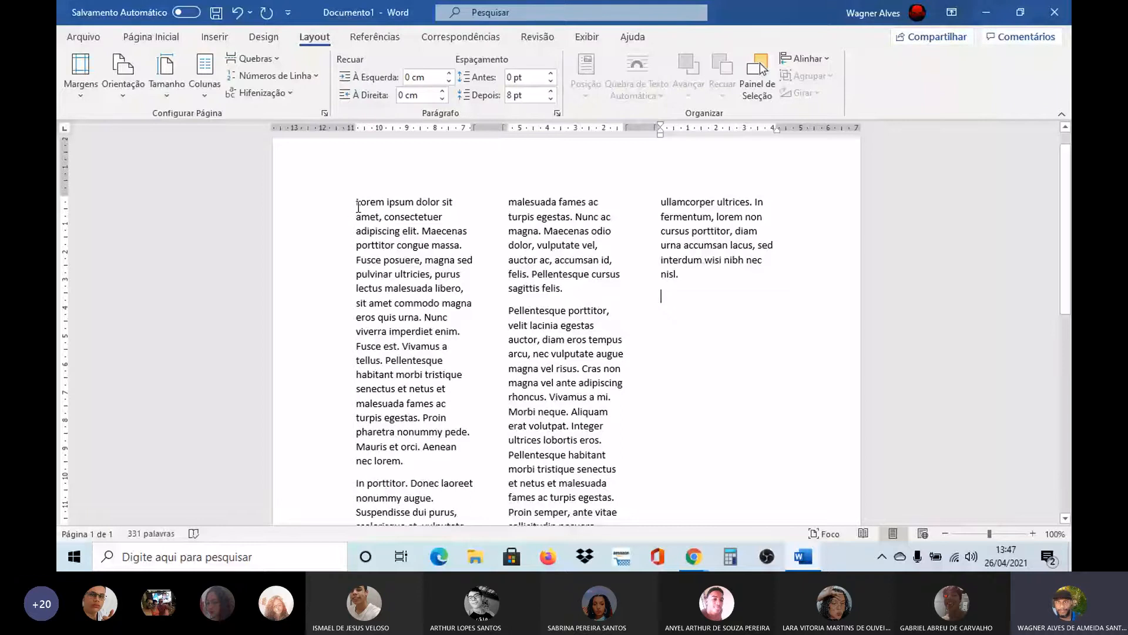
pyautogui.moveTo(357, 207); pyautogui.dragTo(413, 249)
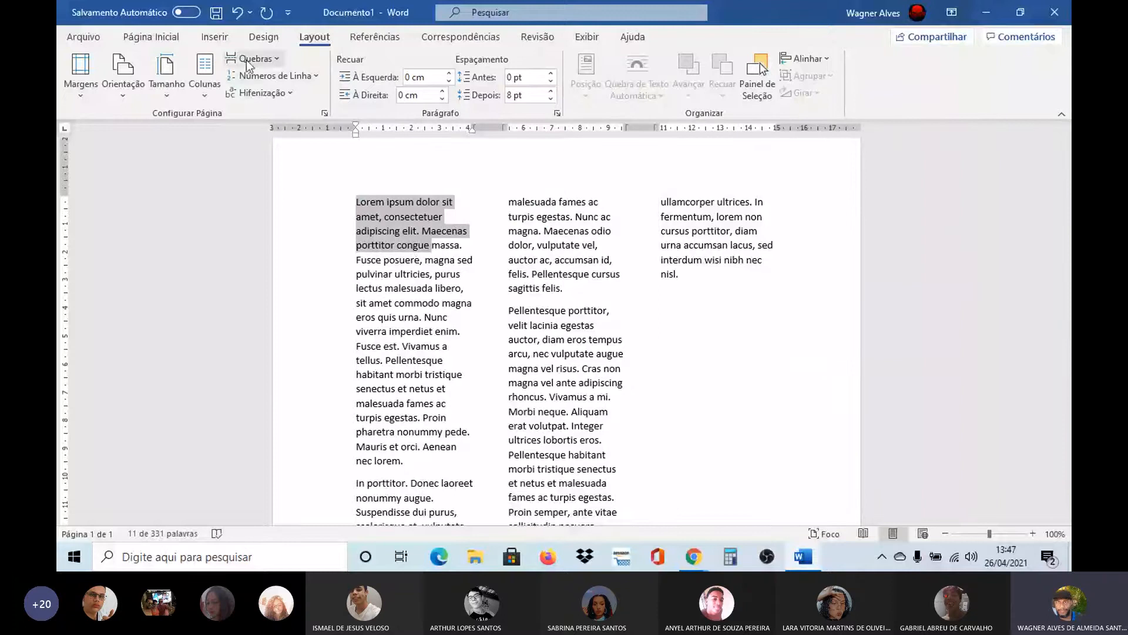
pyautogui.click(165, 38)
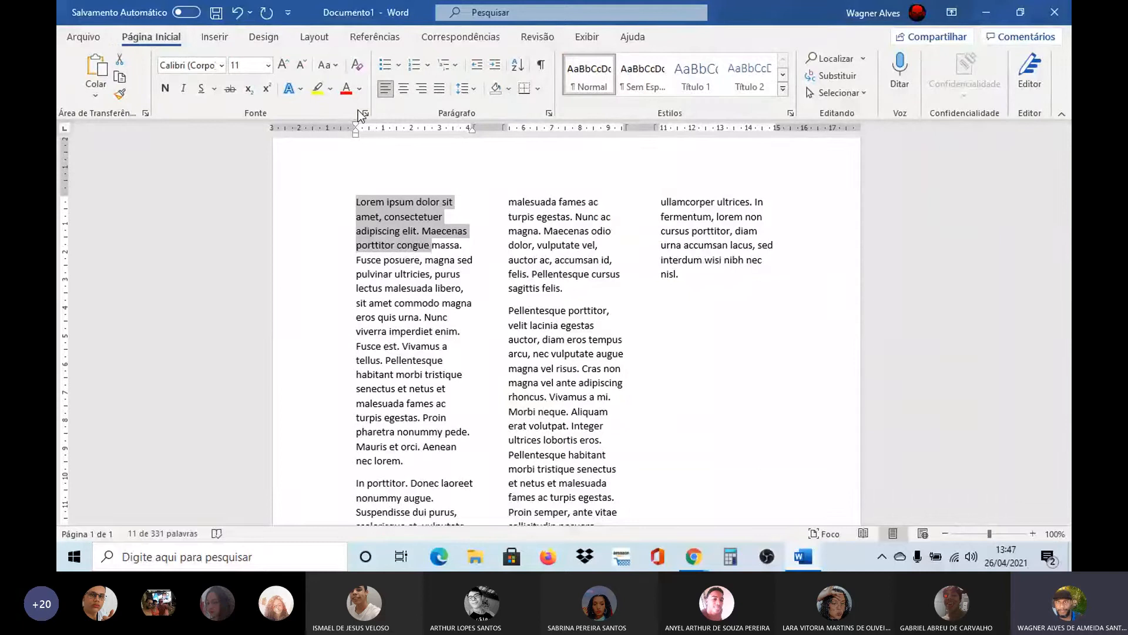
pyautogui.click(217, 37)
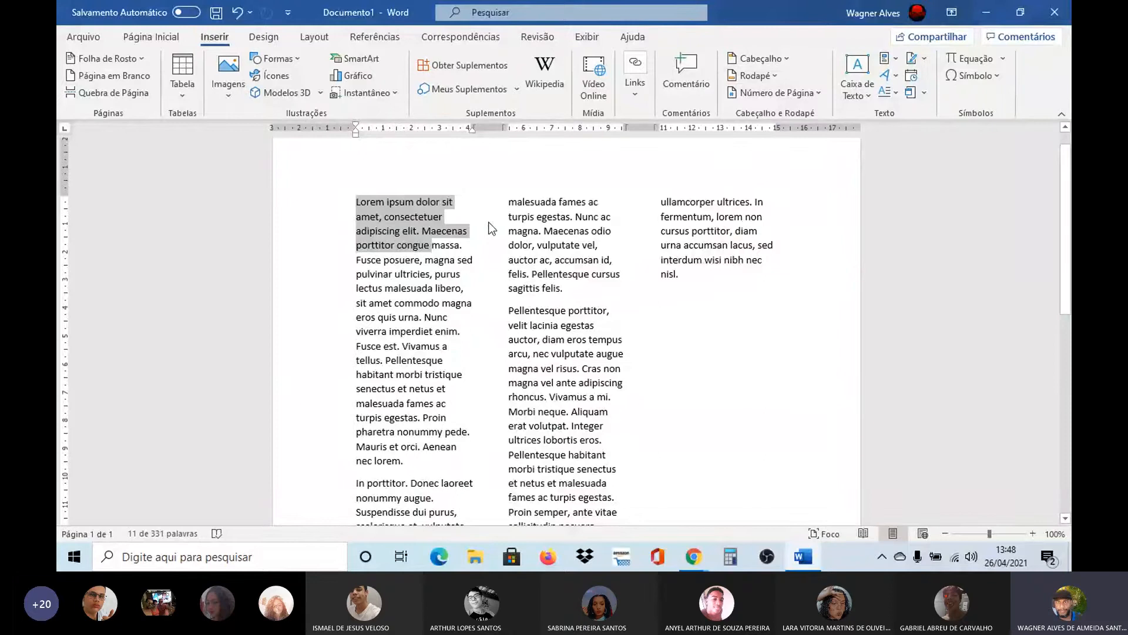
pyautogui.click(376, 215)
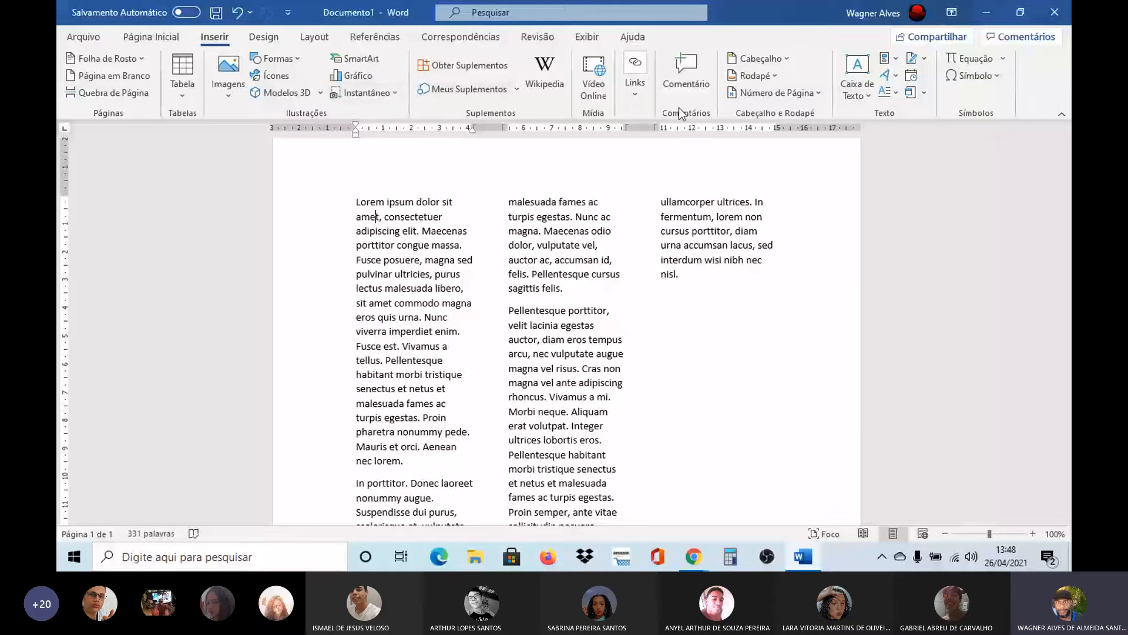
pyautogui.click(897, 94)
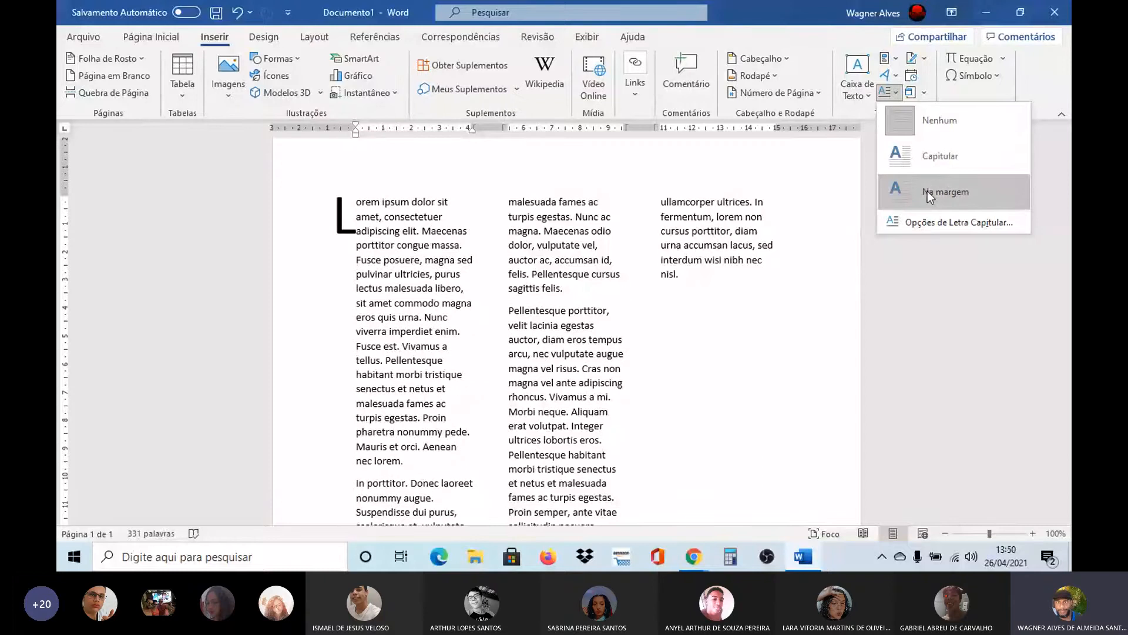
pyautogui.click(915, 153)
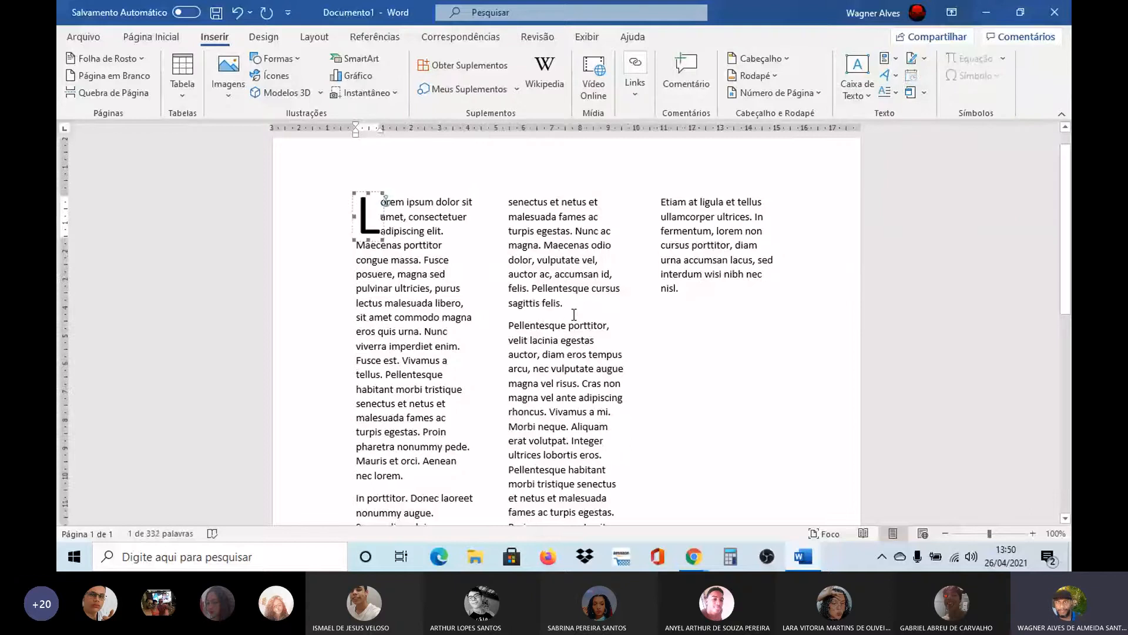
pyautogui.click(574, 314)
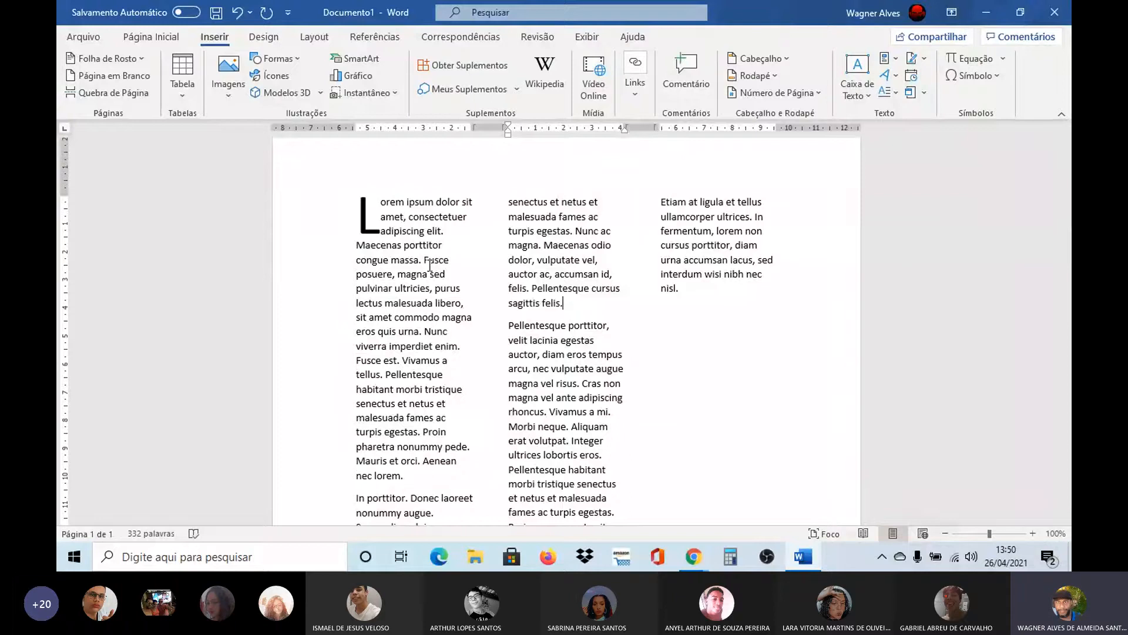
# Undo the drop cap and the generated placeholder text, back to the =LOREM(5,10) formula
pyautogui.doubleClick(701, 351)
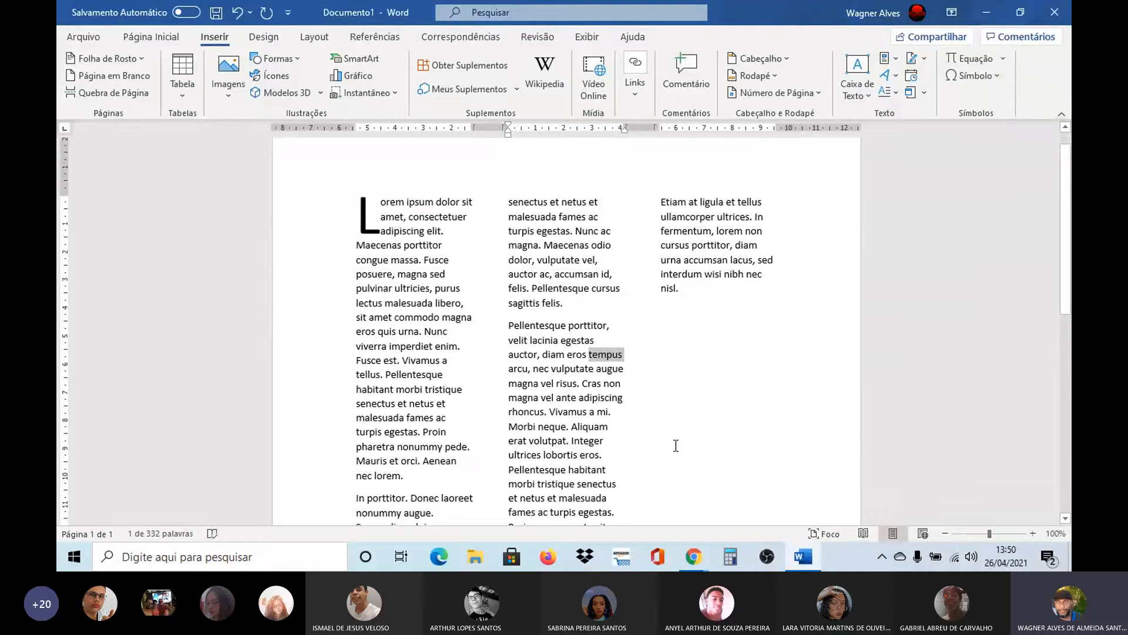
pyautogui.hotkey('ctrl', 'z')
pyautogui.hotkey('ctrl', 'z')
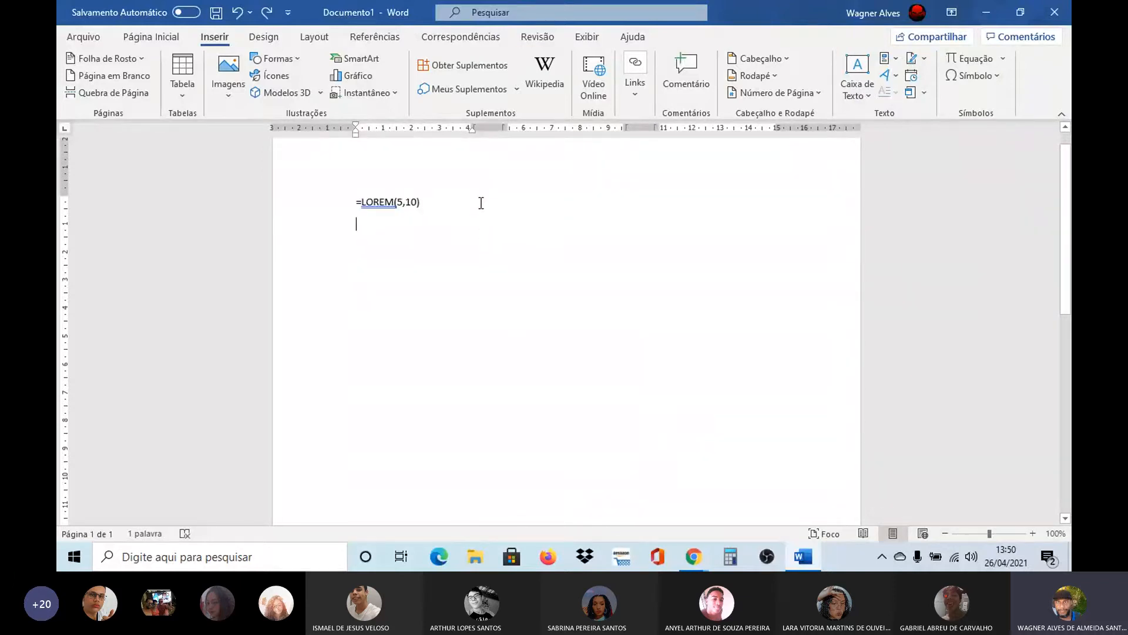
# Increase the font size of the =LOREM(5,10) formula line to 20 pt
pyautogui.moveTo(419, 203); pyautogui.dragTo(343, 199)
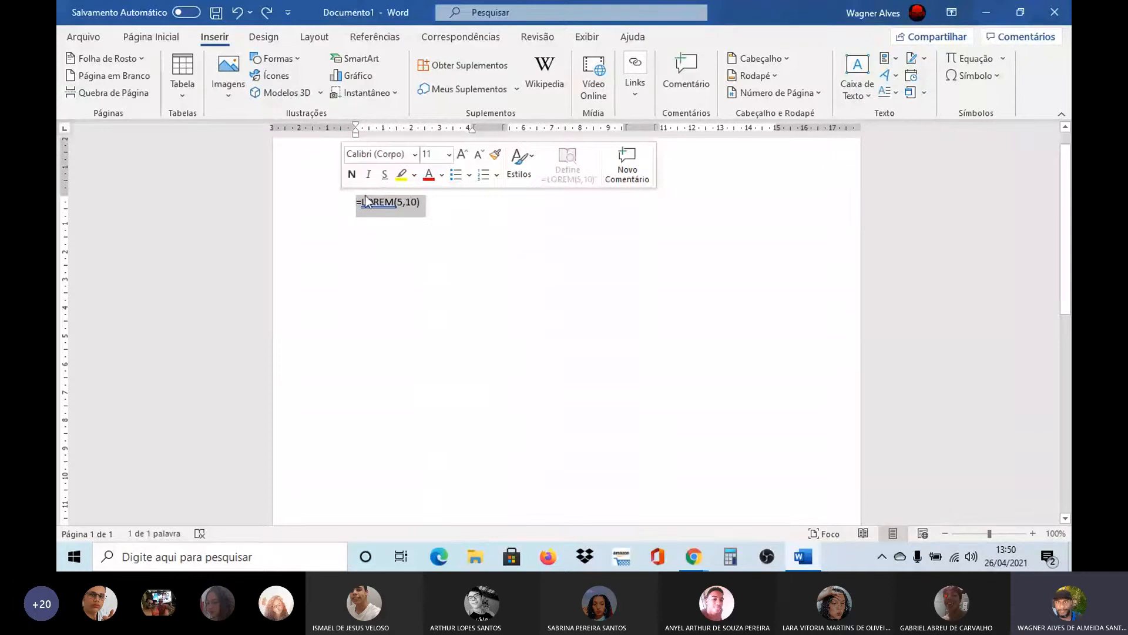
pyautogui.click(460, 156)
pyautogui.click(460, 156)
pyautogui.click(460, 156)
pyautogui.click(460, 156)
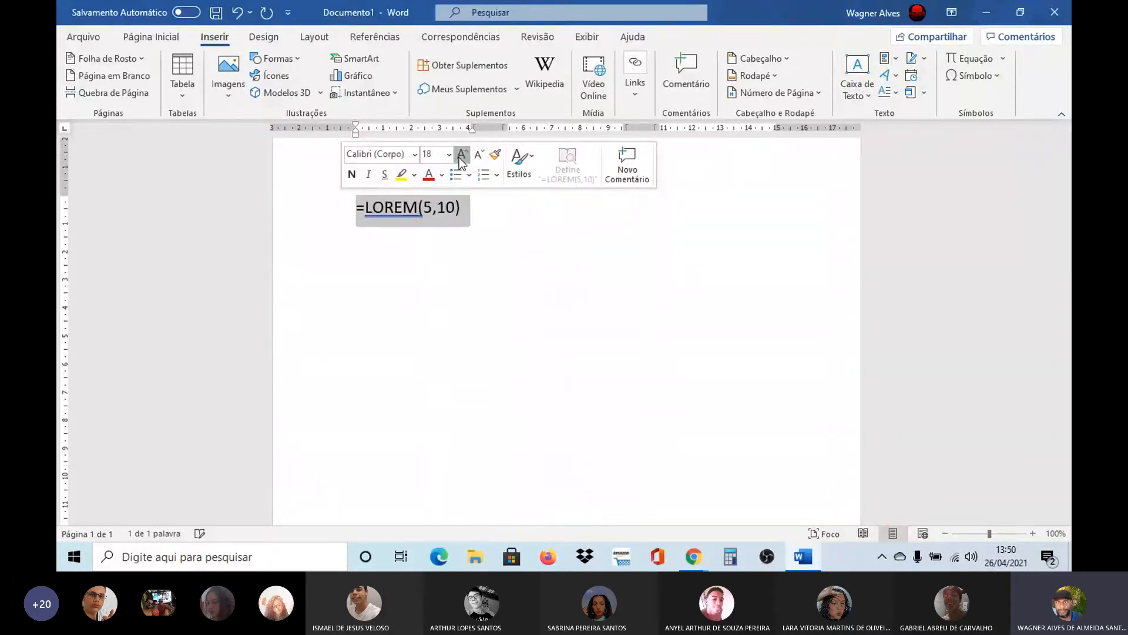
pyautogui.click(460, 155)
pyautogui.click(461, 156)
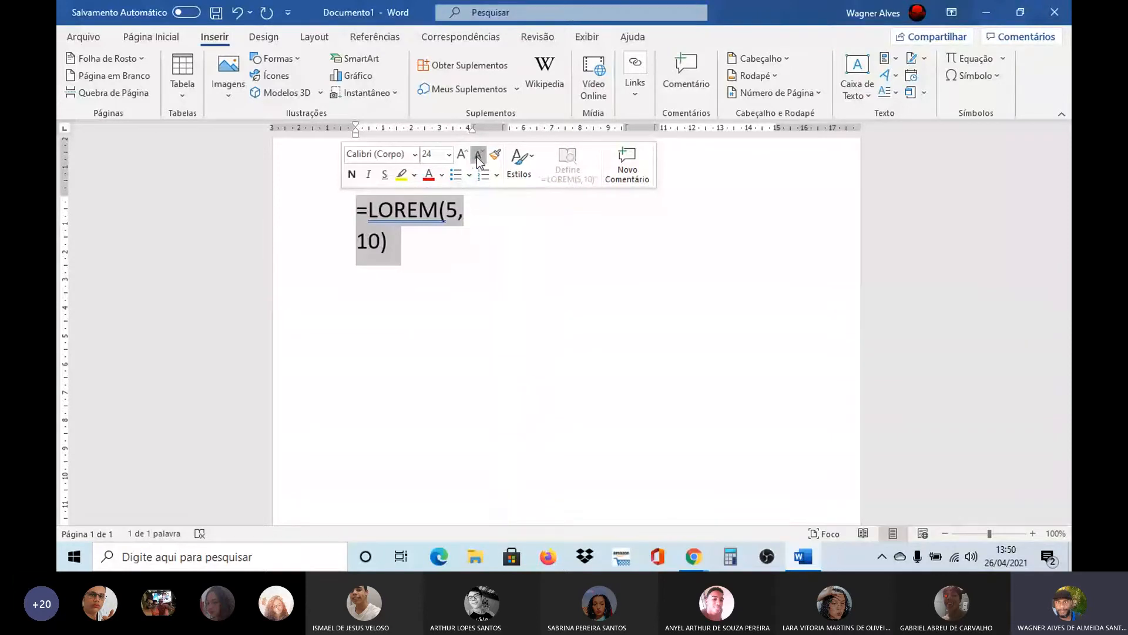
pyautogui.click(478, 156)
pyautogui.click(478, 156)
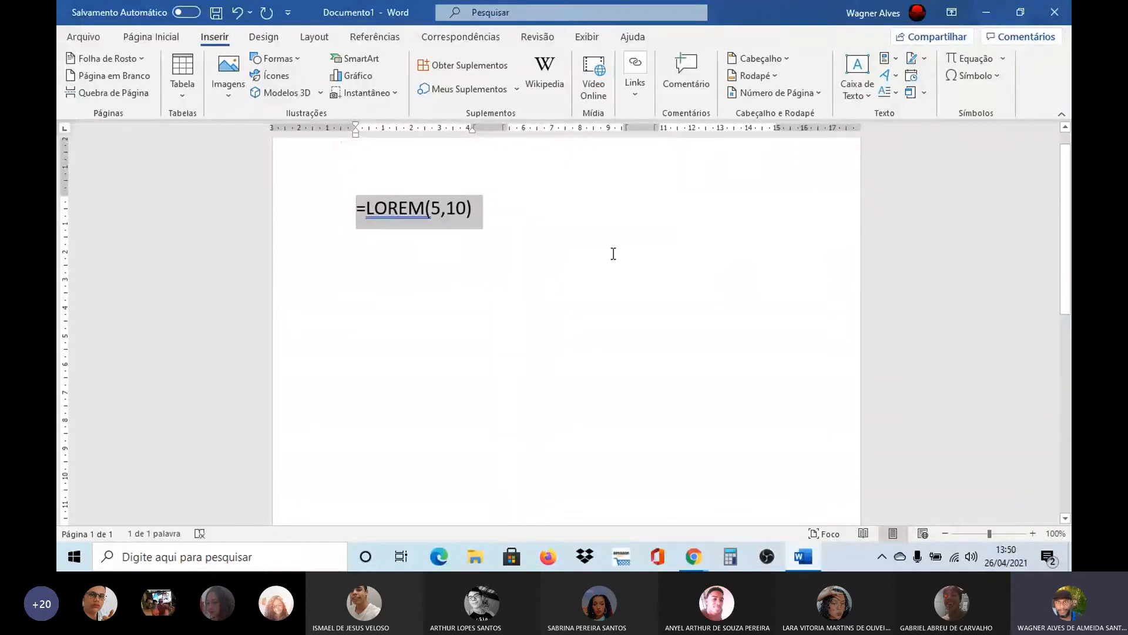
pyautogui.click(720, 285)
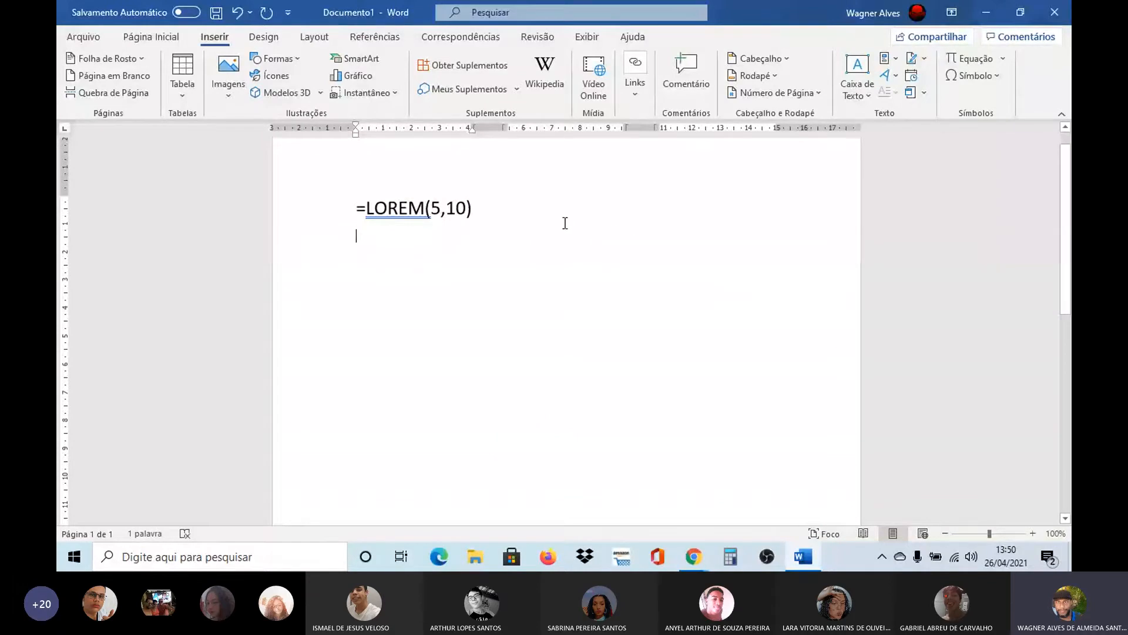
# Generate placeholder text from the enlarged =LOREM(5,10) formula and return to the first page
pyautogui.moveTo(537, 211); pyautogui.dragTo(355, 209)
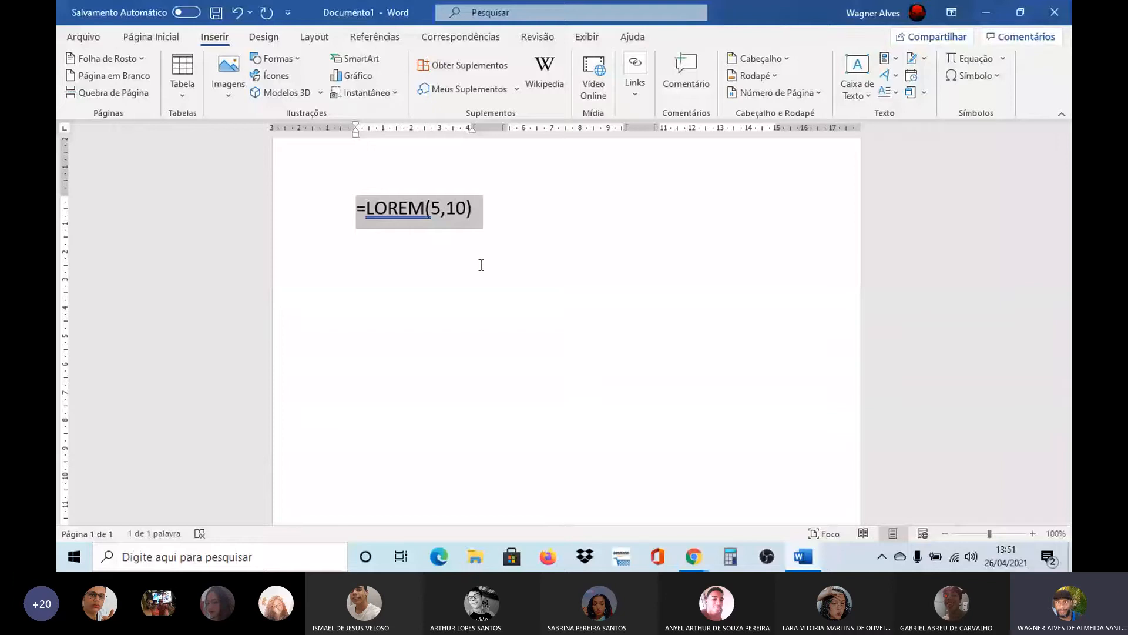
pyautogui.click(501, 207)
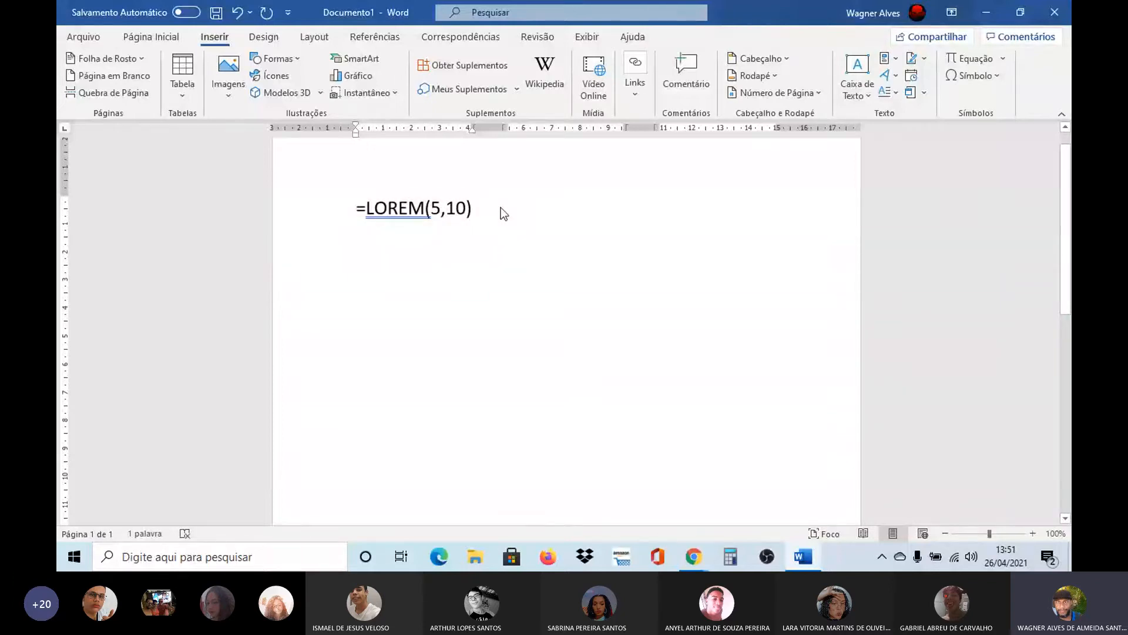
pyautogui.press('Return')
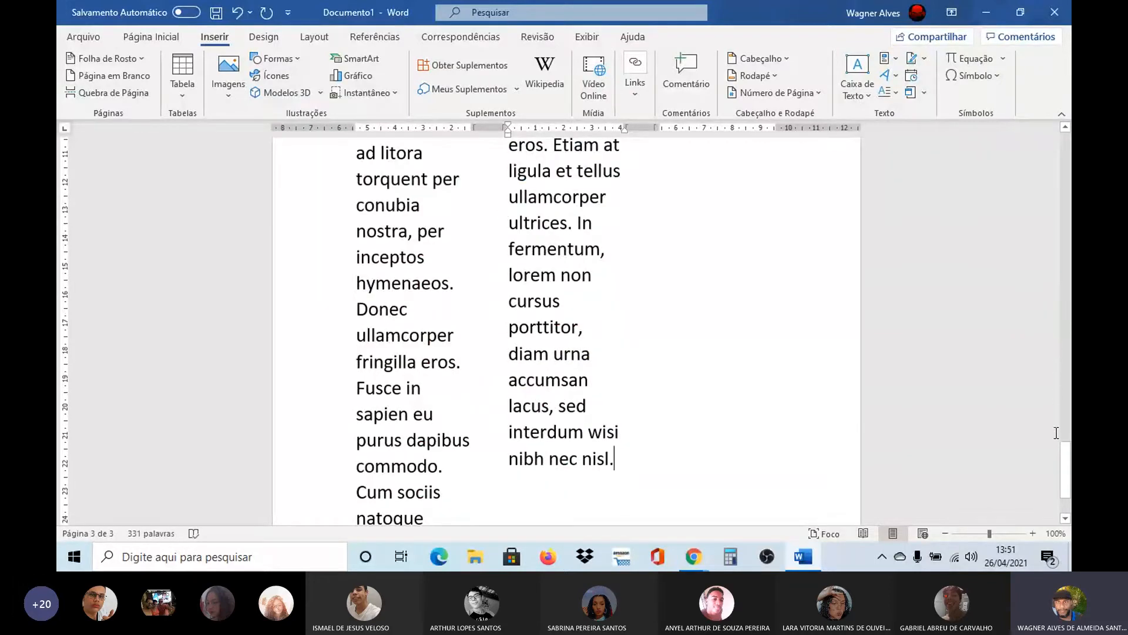
pyautogui.scroll(10, 1070, 388)
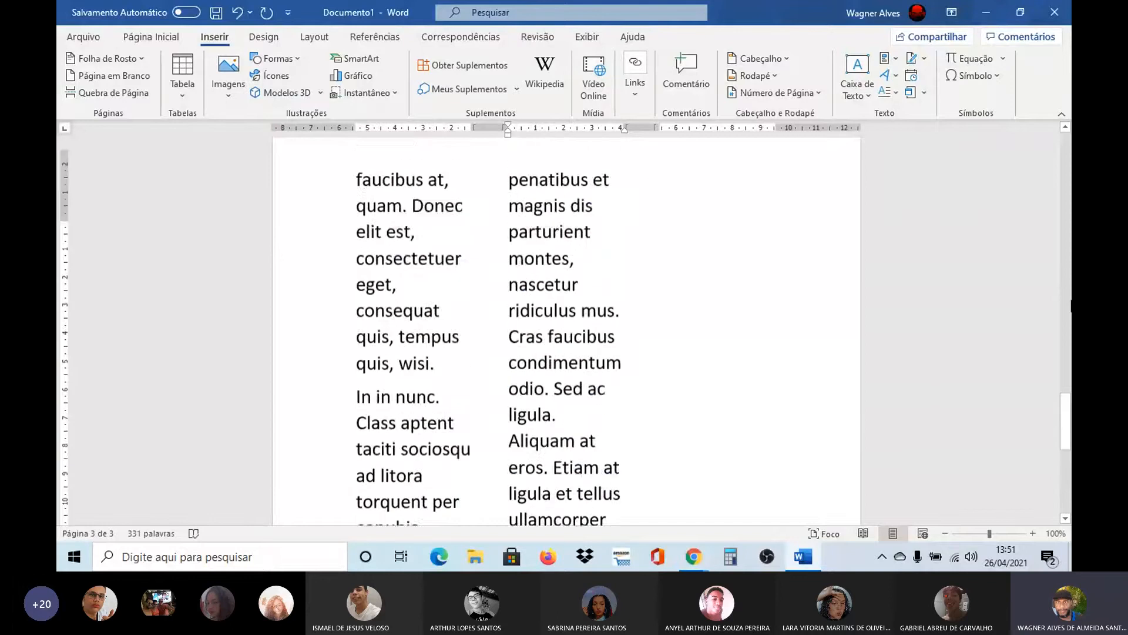
pyautogui.moveTo(1071, 306); pyautogui.dragTo(1071, 152)
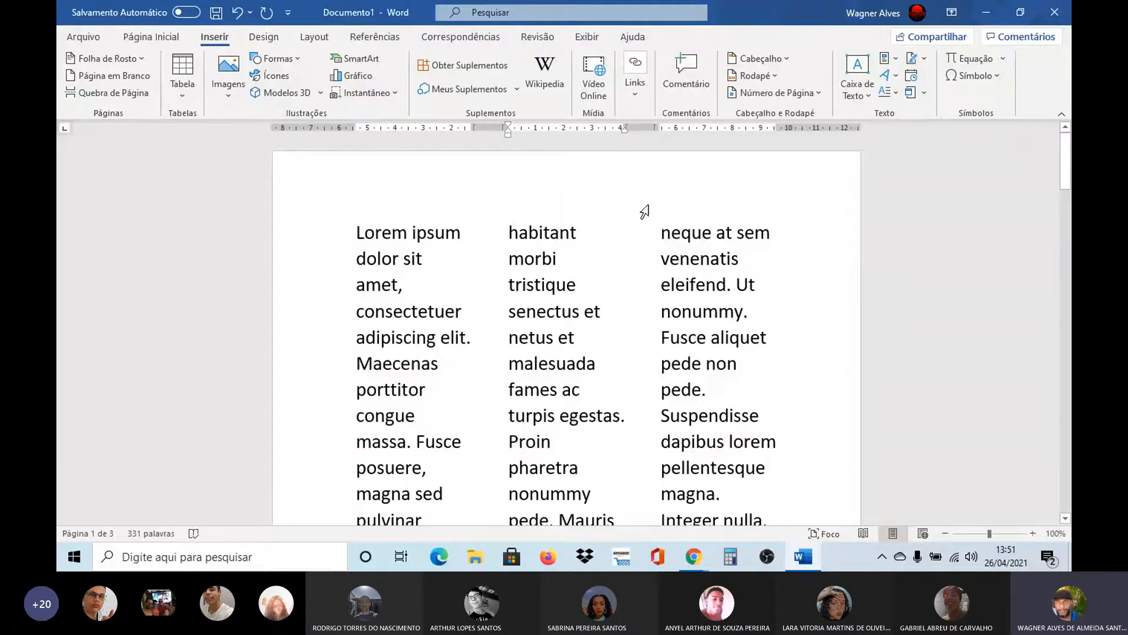
# Undo the generated Lorem ipsum text, back to the enlarged formula line
pyautogui.click(640, 213)
pyautogui.hotkey('ctrl', 'z')
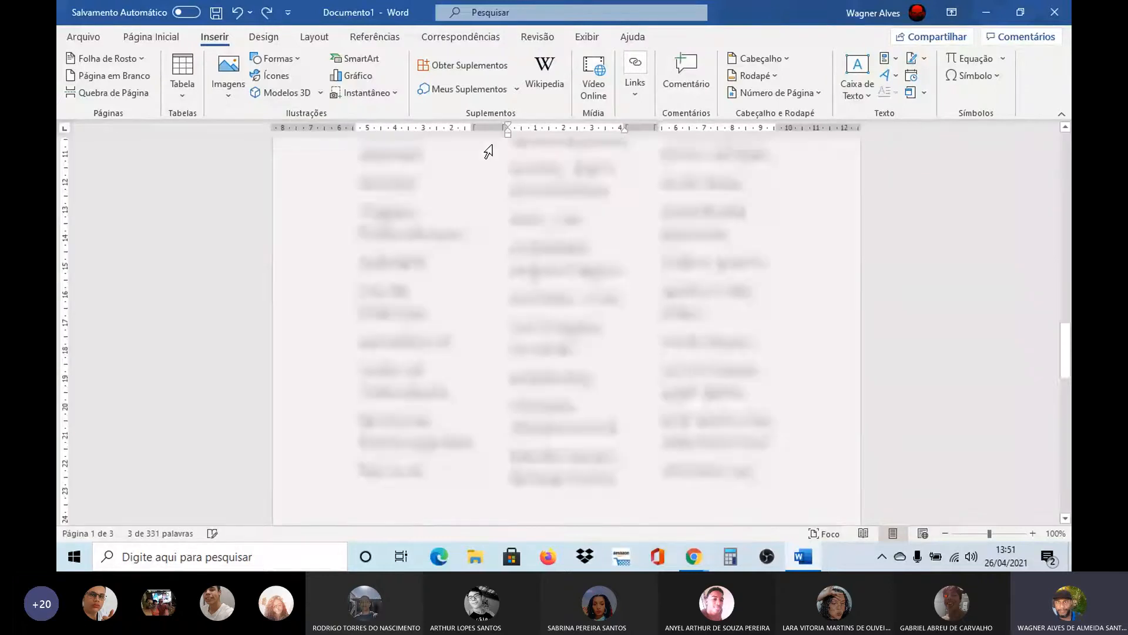
pyautogui.hotkey('ctrl', 'z')
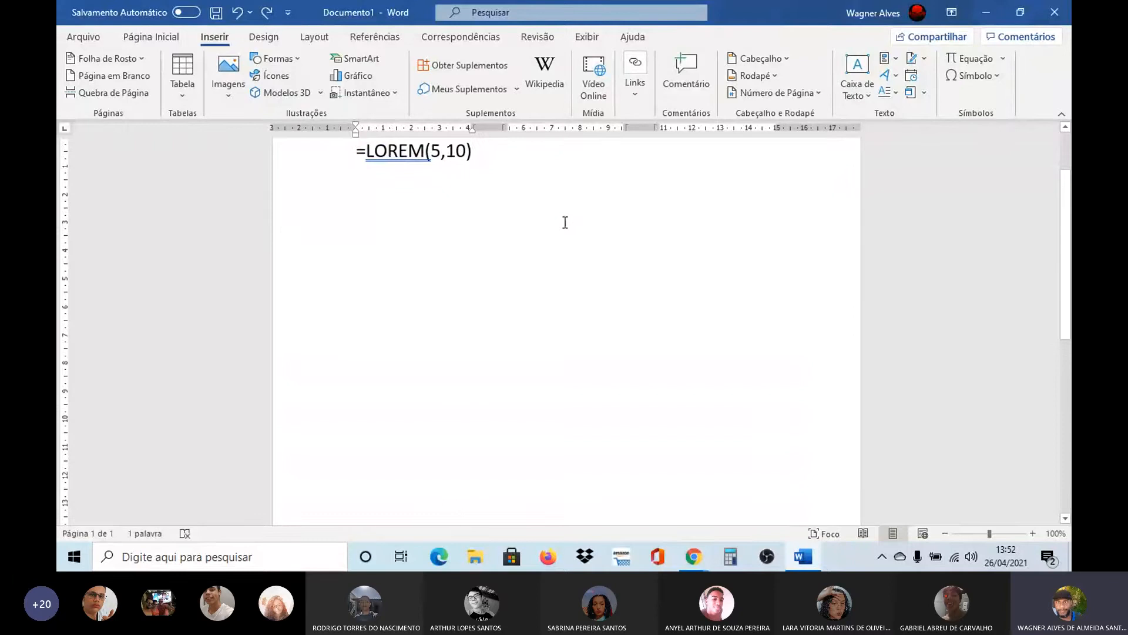
# Replace the function name in the formula with RAND so that it reads =RAND(5,10)
pyautogui.press('Left')
pyautogui.press('Left')
pyautogui.press('Left')
pyautogui.press('Left')
pyautogui.press('Left')
pyautogui.press('Left')
pyautogui.press('BackSpace')
pyautogui.press('BackSpace')
pyautogui.press('BackSpace')
pyautogui.press('BackSpace')
pyautogui.press('BackSpace')
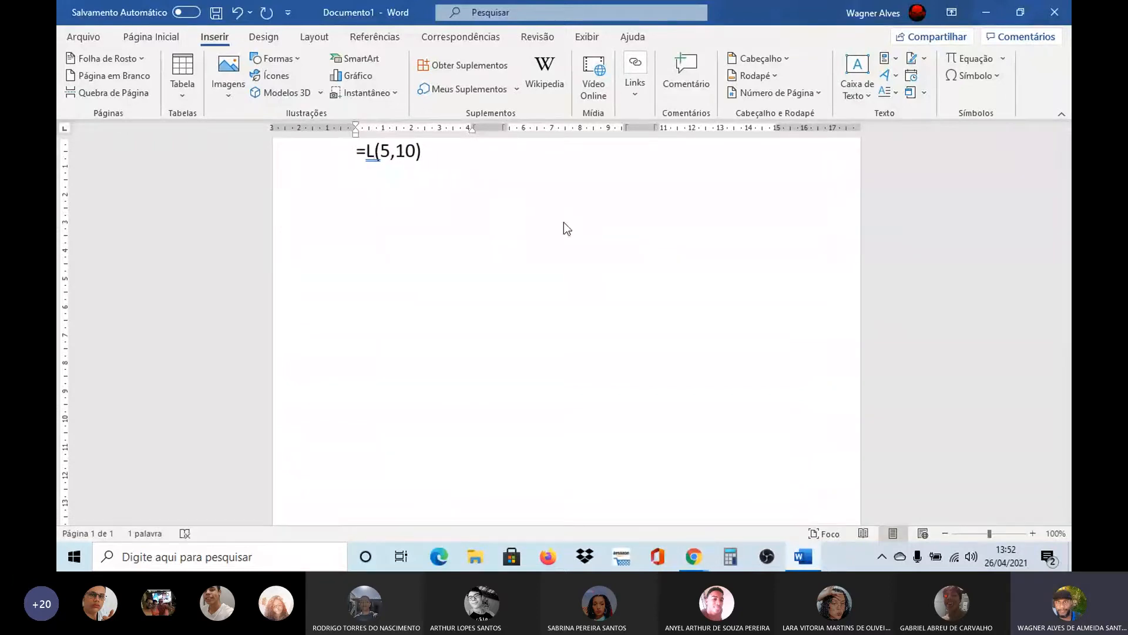
pyautogui.write('RAND')
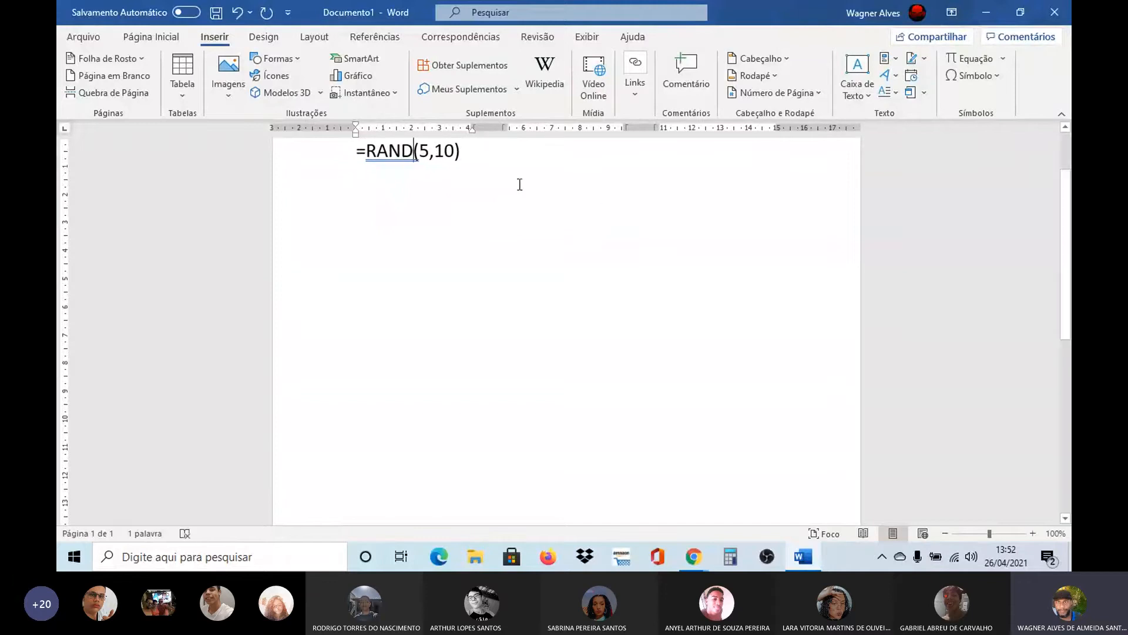
# Generate placeholder text from the =RAND(5,10) formula and return to the start of the document
pyautogui.click(504, 159)
pyautogui.press('Return')
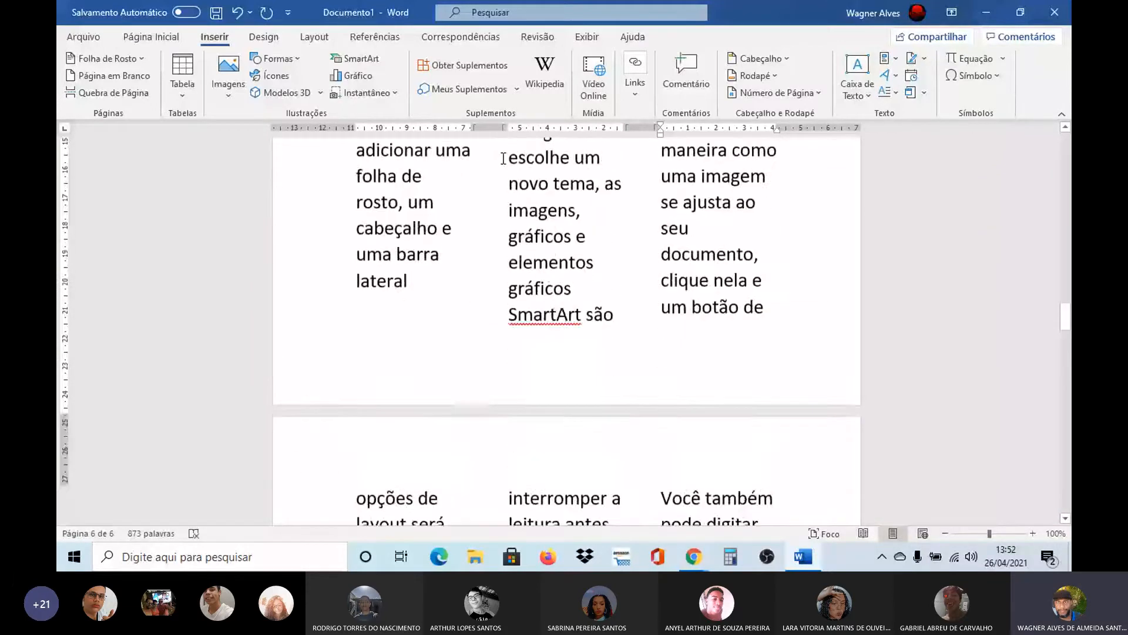
pyautogui.scroll(5, 503, 159)
pyautogui.scroll(5, 503, 159)
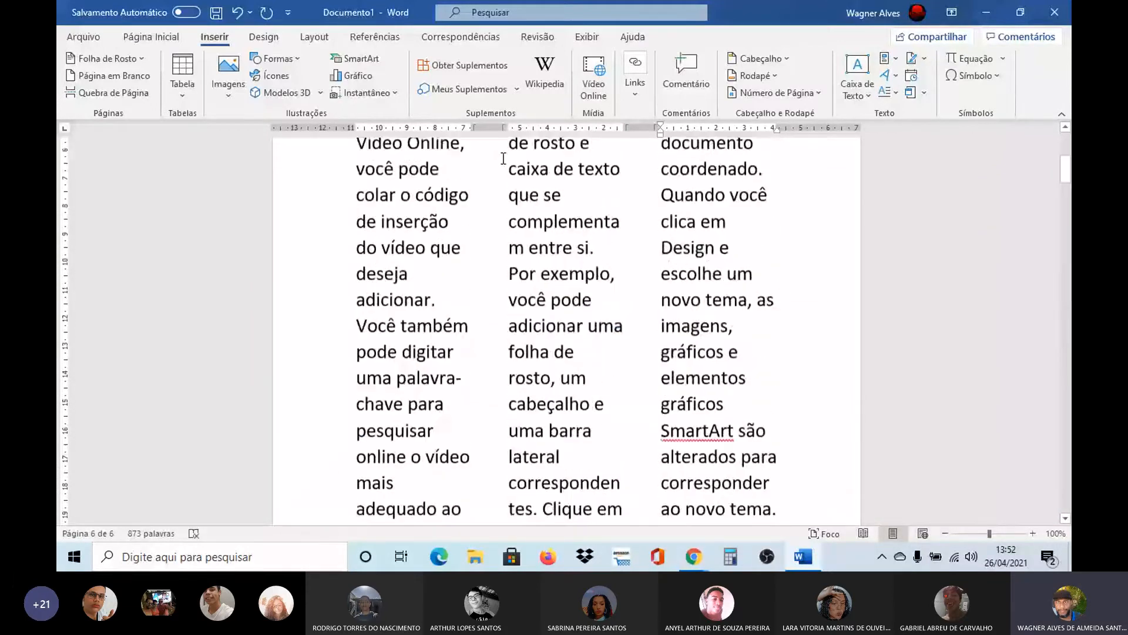
pyautogui.scroll(3, 503, 159)
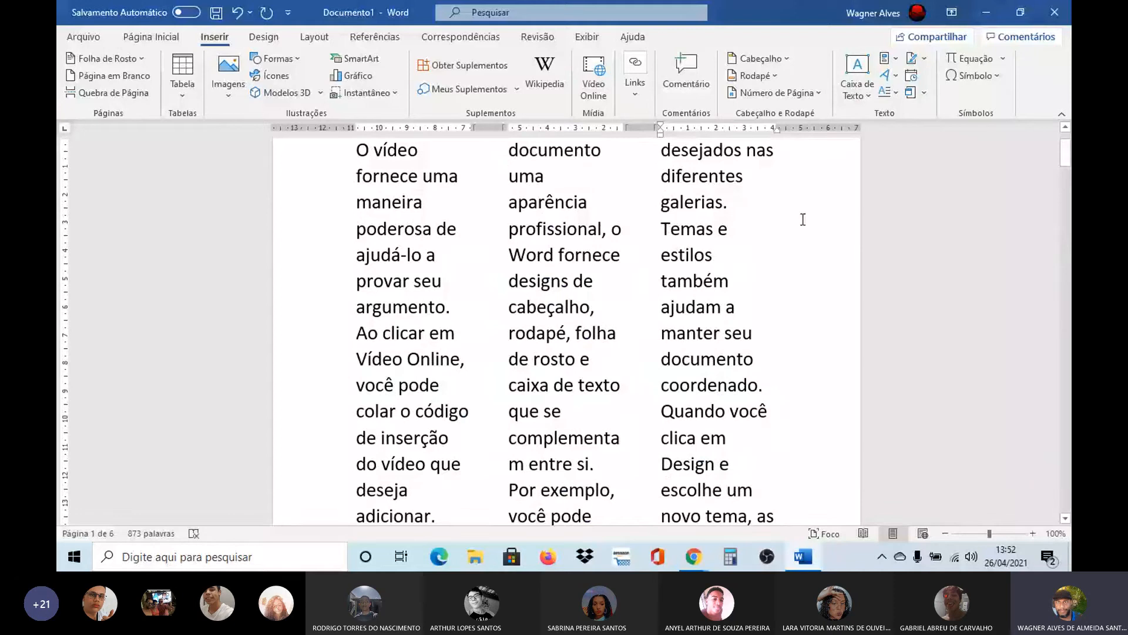
pyautogui.moveTo(1067, 158); pyautogui.dragTo(1068, 147)
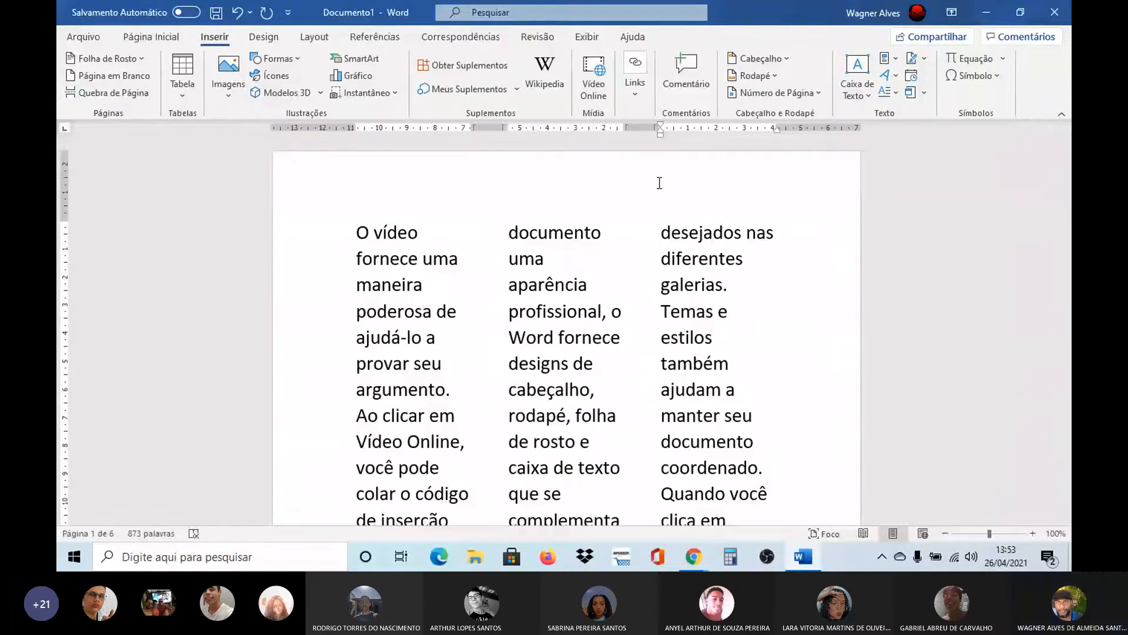
# Try justified alignment on the whole document text and restore left alignment
pyautogui.hotkey('ctrl', 'a')
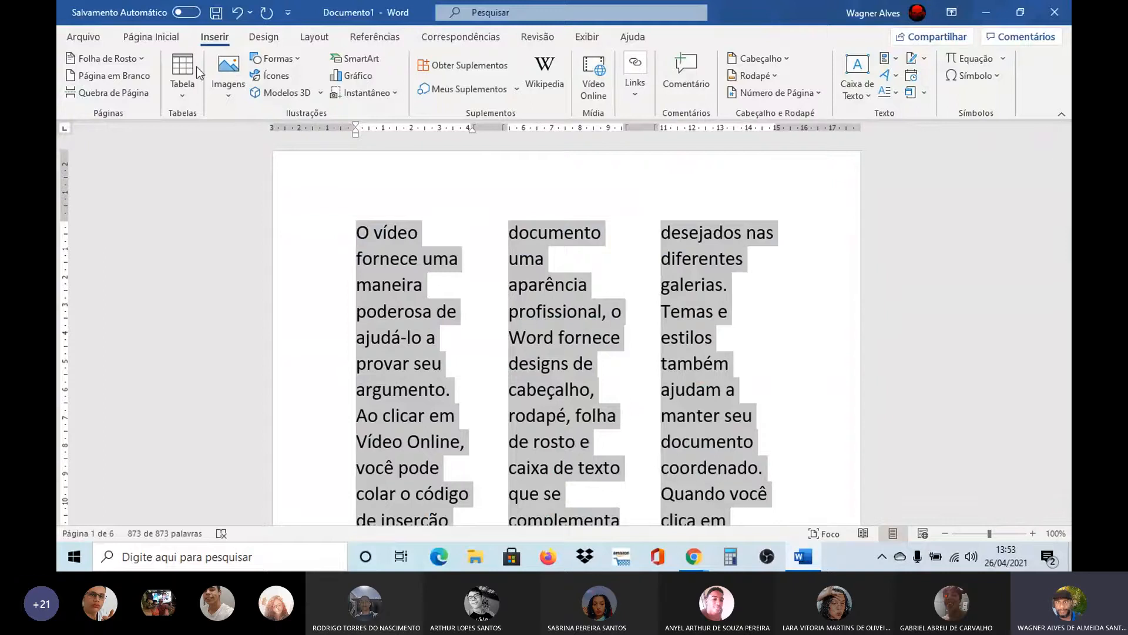
pyautogui.click(152, 39)
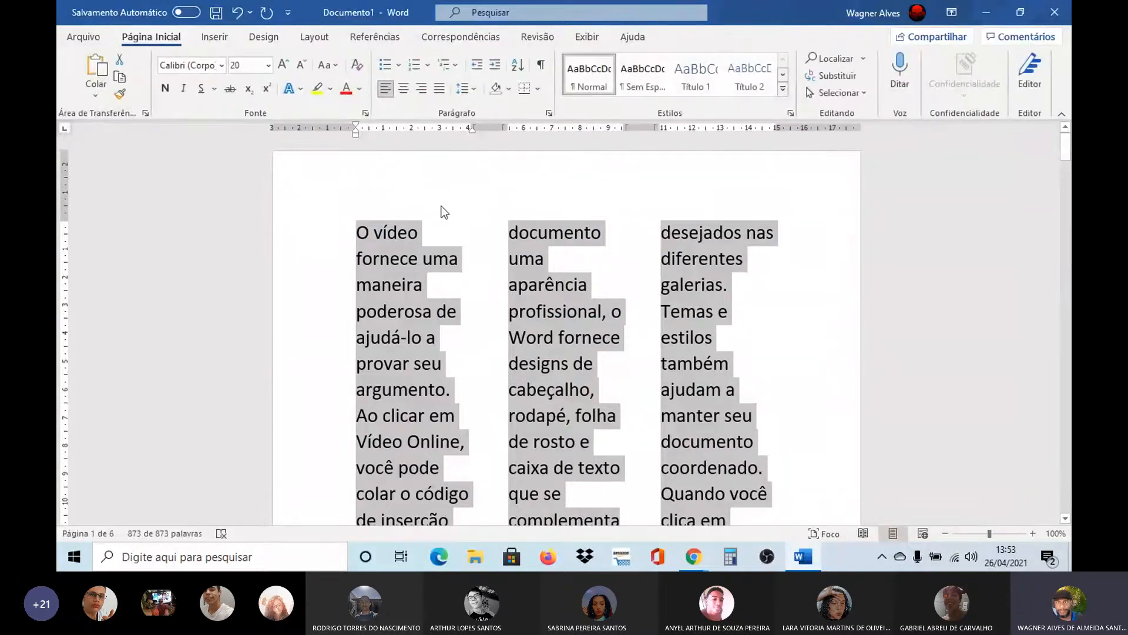
pyautogui.click(456, 230)
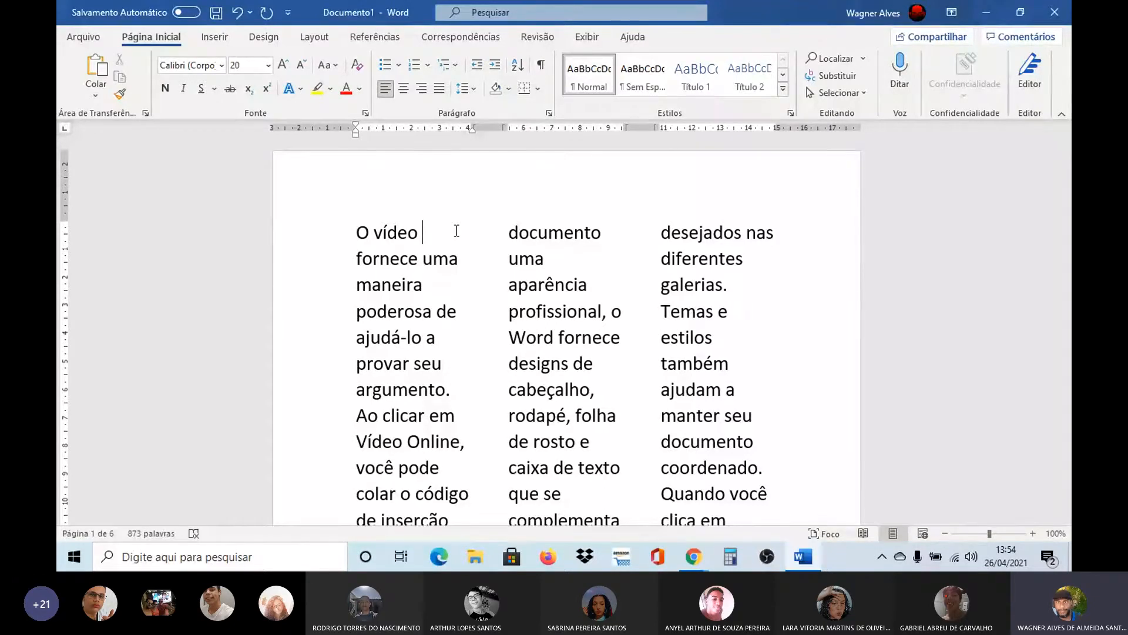
pyautogui.hotkey('ctrl', 'a')
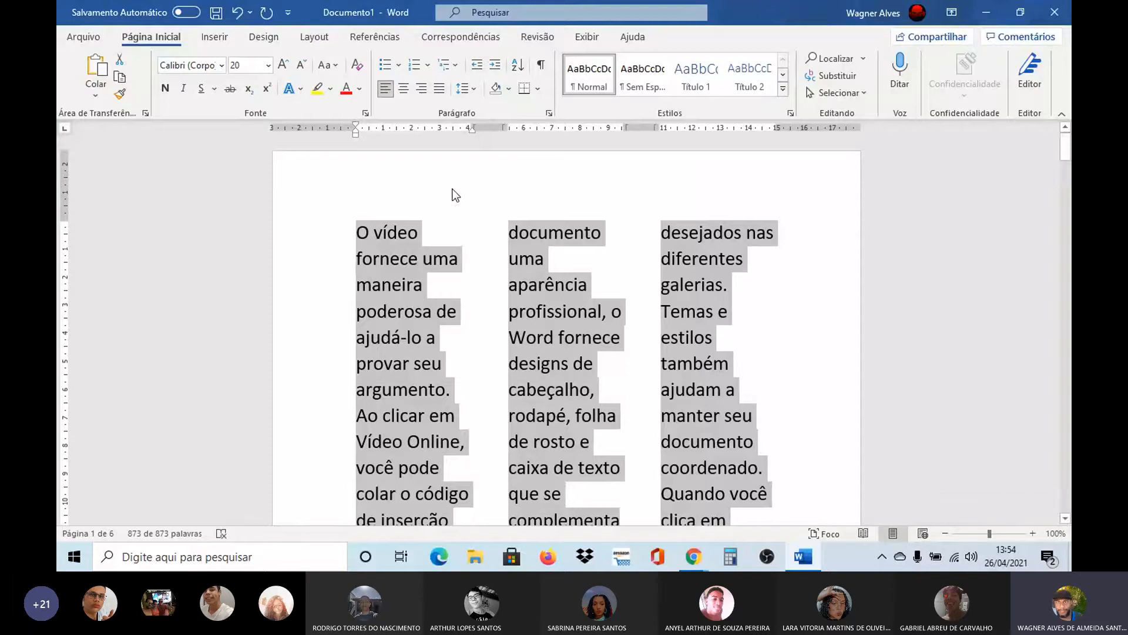
pyautogui.click(439, 88)
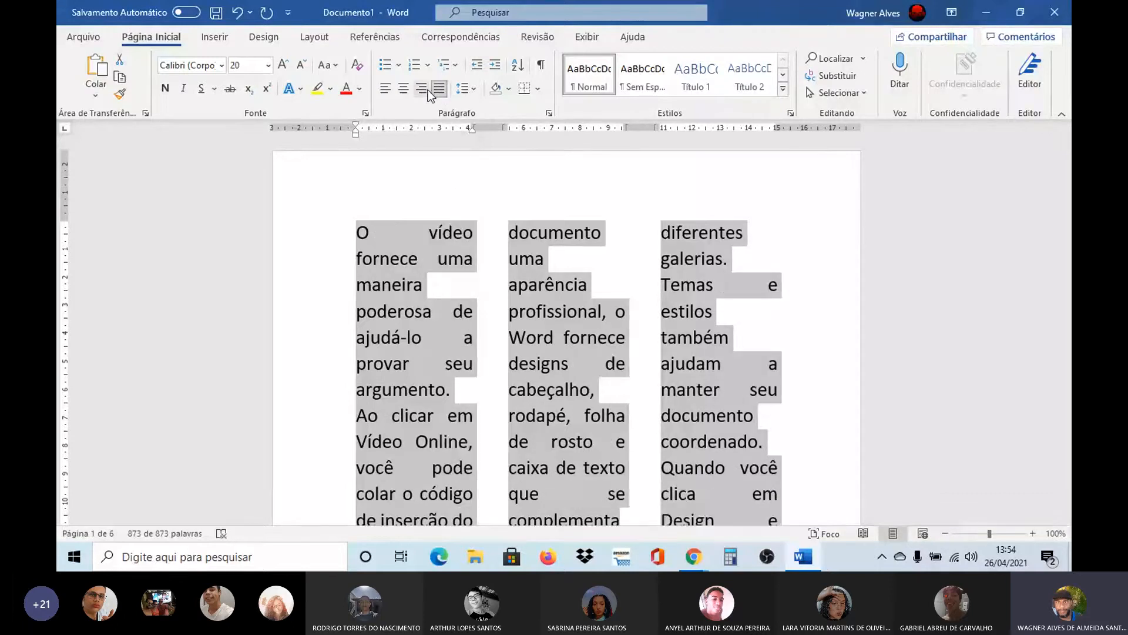
pyautogui.click(390, 91)
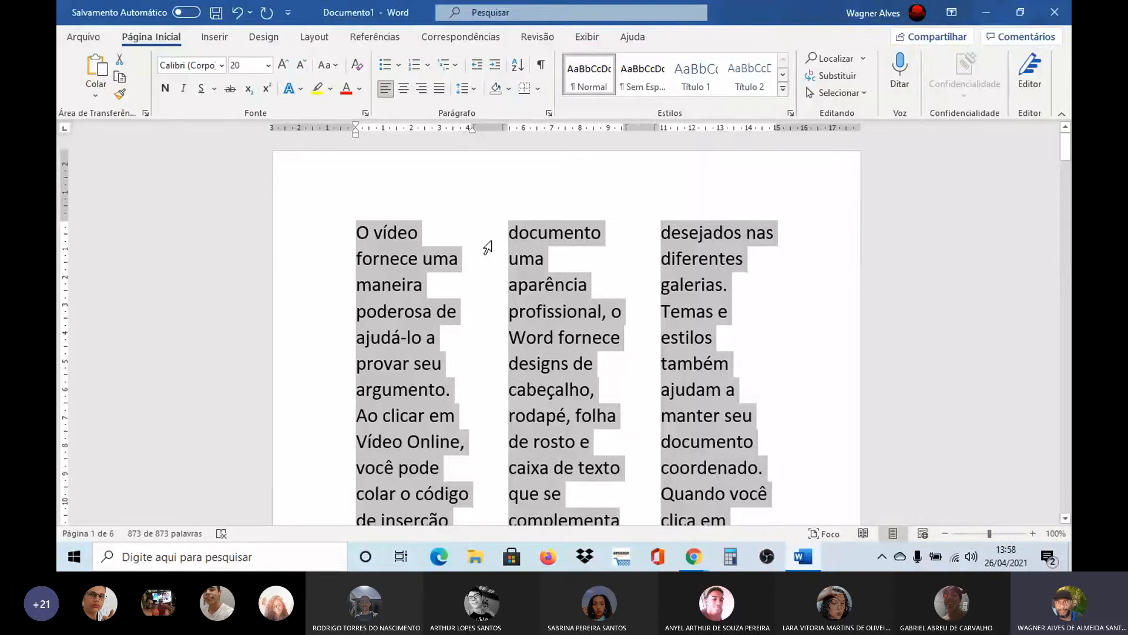
# Reduce the font size of the whole document text to 18 pt
pyautogui.hotkey('ctrl', 'c')
pyautogui.click(302, 66)
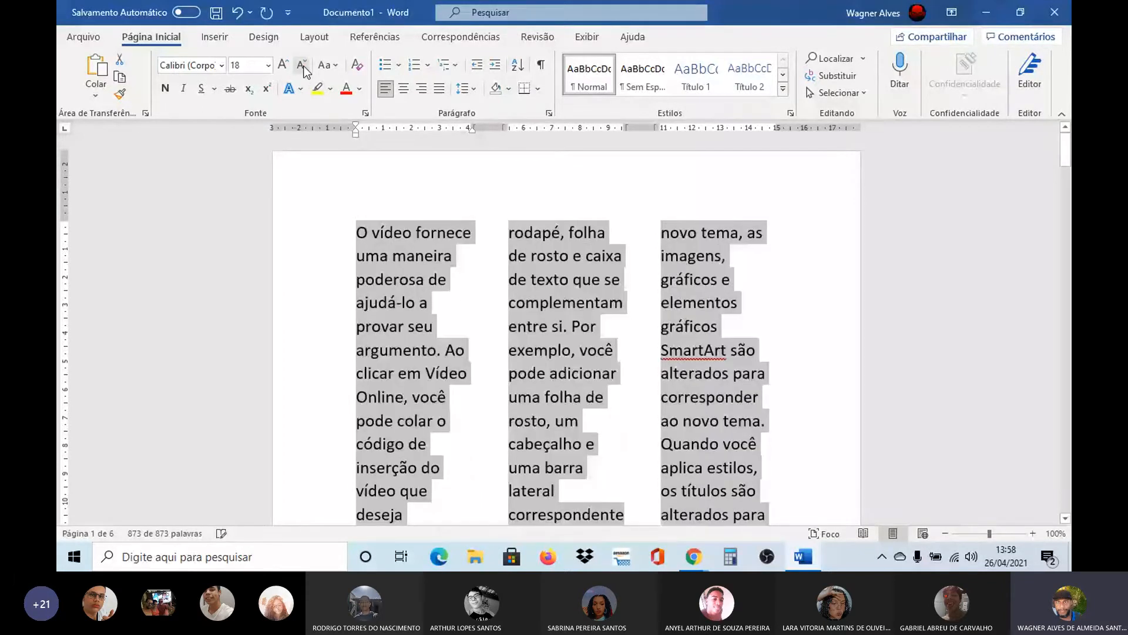
# Reduce the font size of the whole document text to 12 pt and return to the start of the document
pyautogui.click(302, 66)
pyautogui.click(302, 66)
pyautogui.click(302, 66)
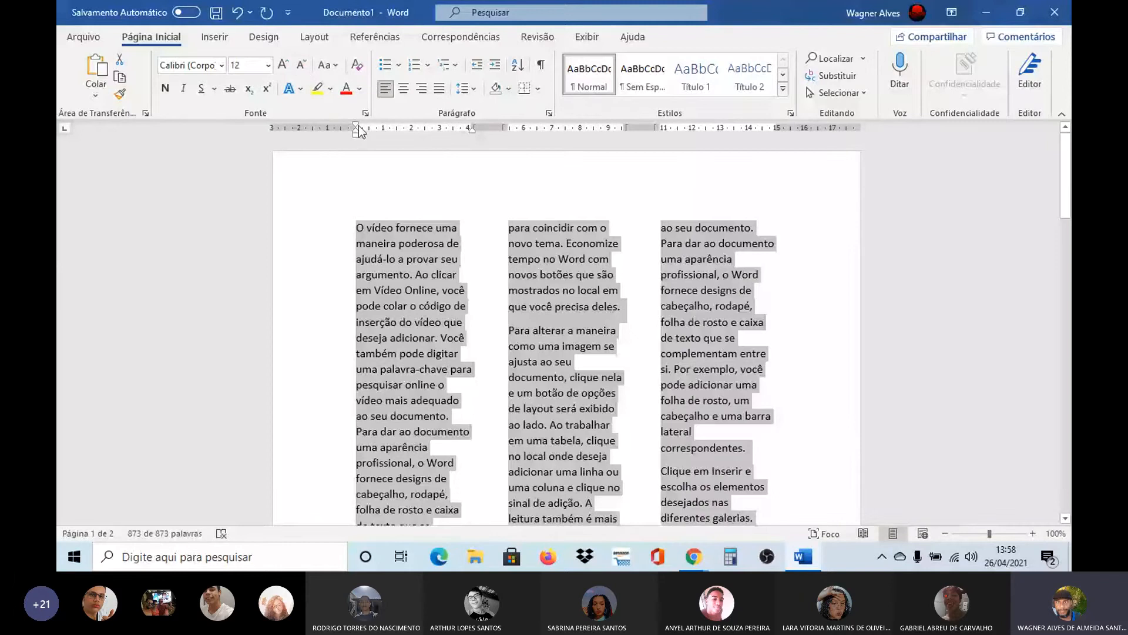
pyautogui.doubleClick(485, 213)
pyautogui.doubleClick(363, 228)
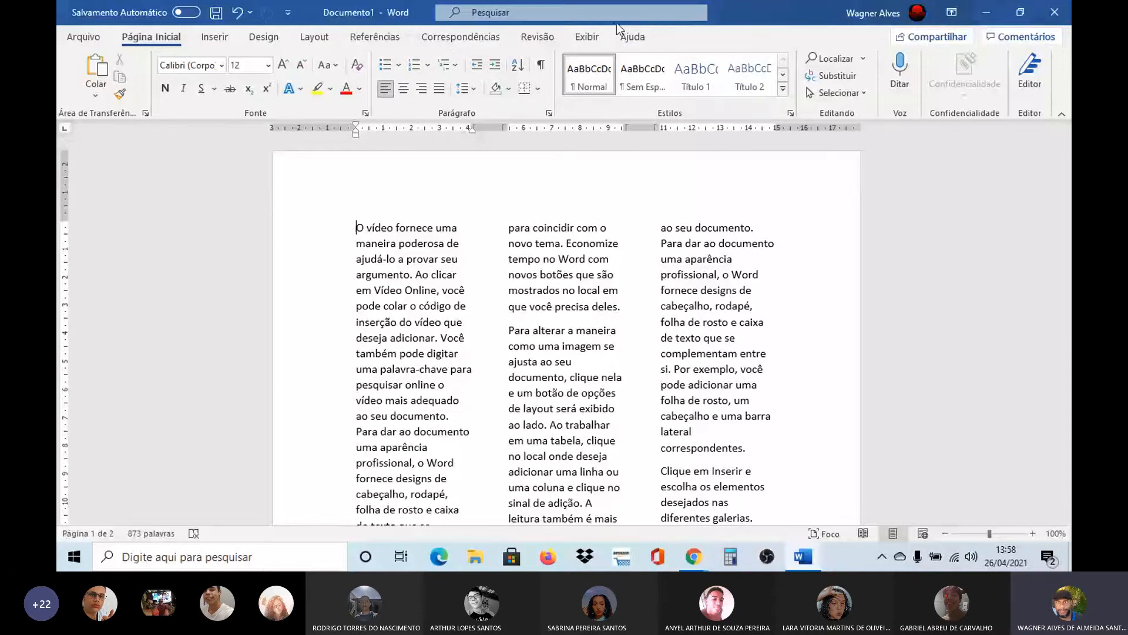
# Try an in-margin drop cap on the first letter of the opening paragraph
pyautogui.click(583, 35)
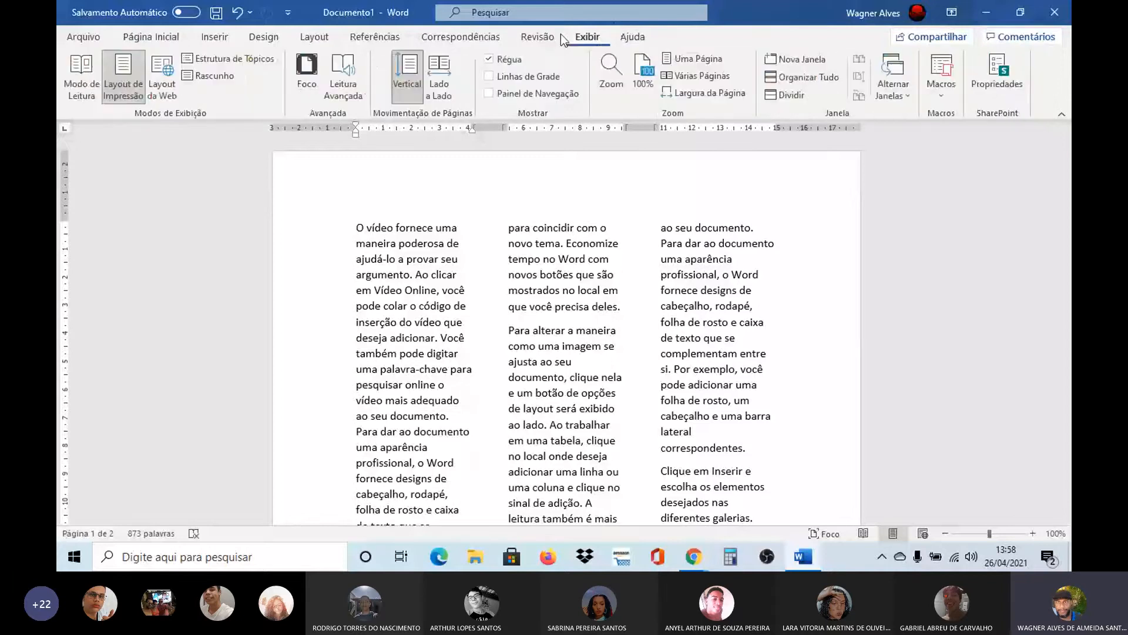
pyautogui.click(224, 34)
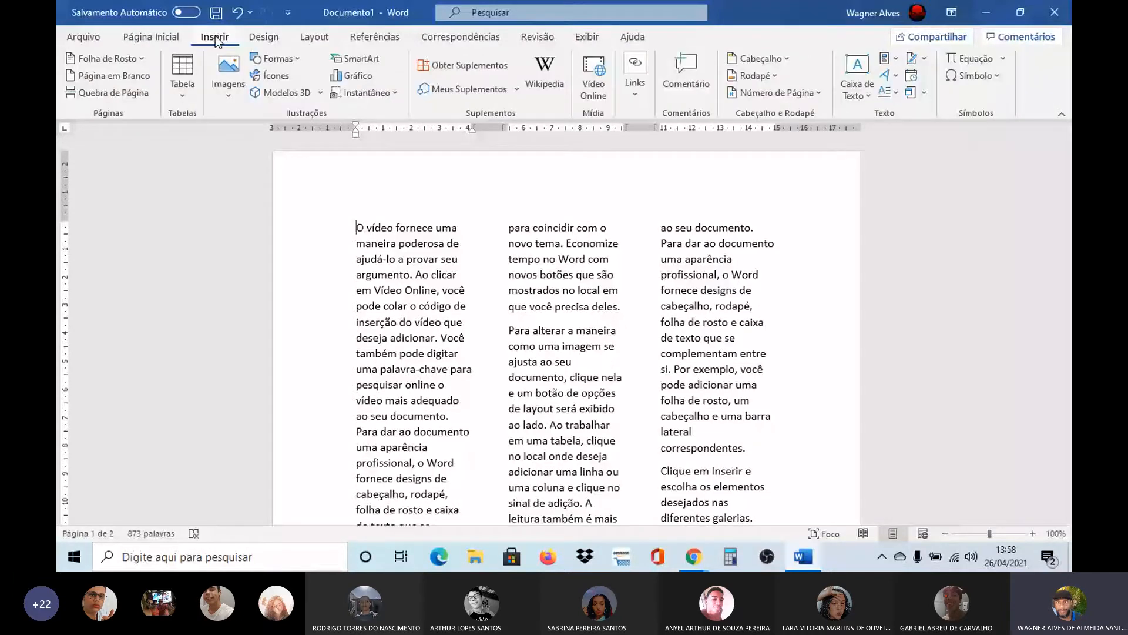
pyautogui.click(897, 92)
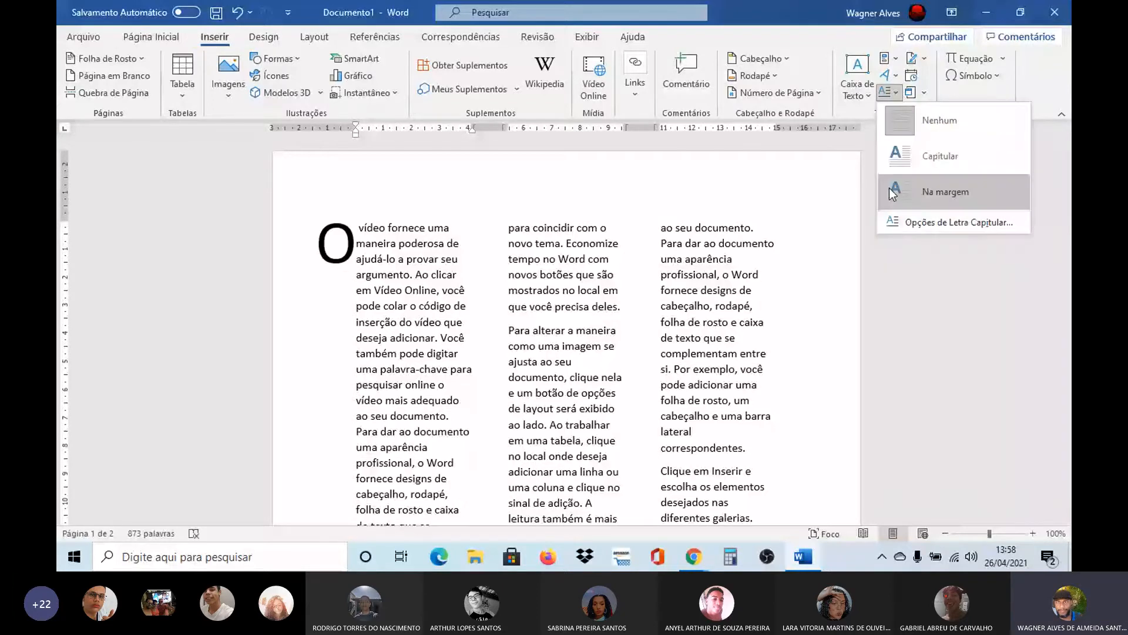
pyautogui.click(890, 188)
pyautogui.click(829, 219)
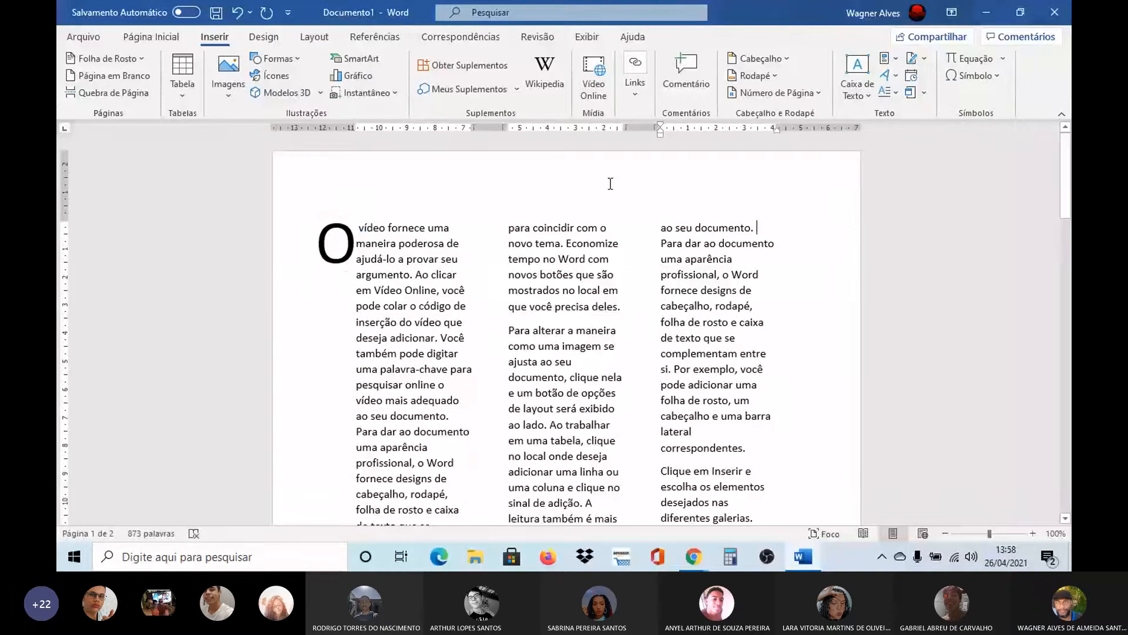
# Undo the in-margin drop cap and return to the start of the first paragraph
pyautogui.hotkey('ctrl', 'a')
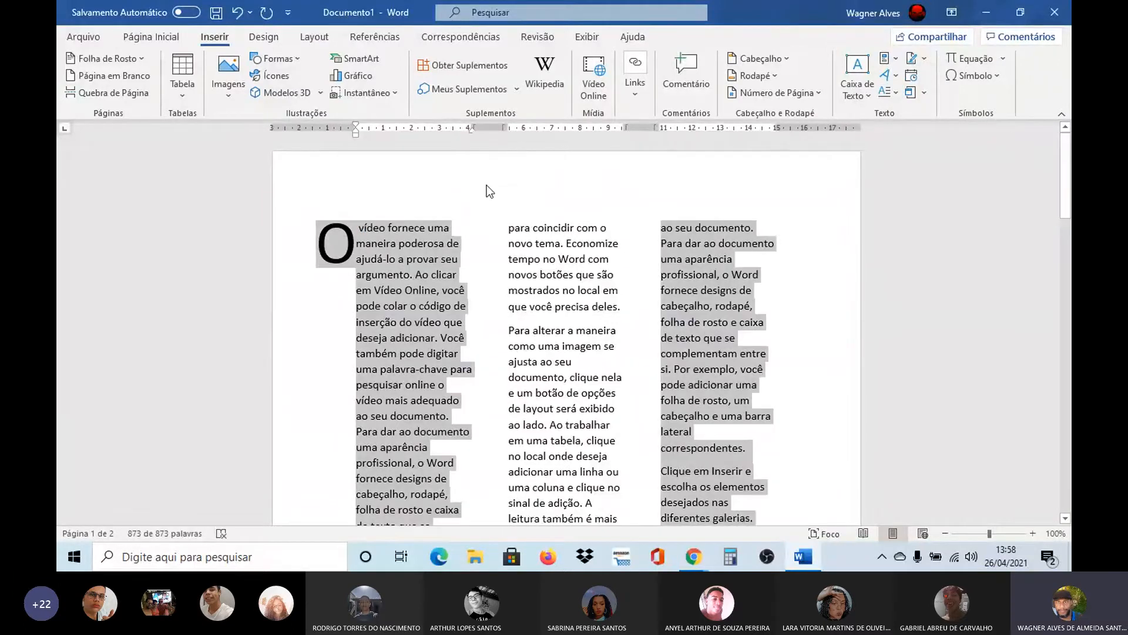
pyautogui.click(489, 232)
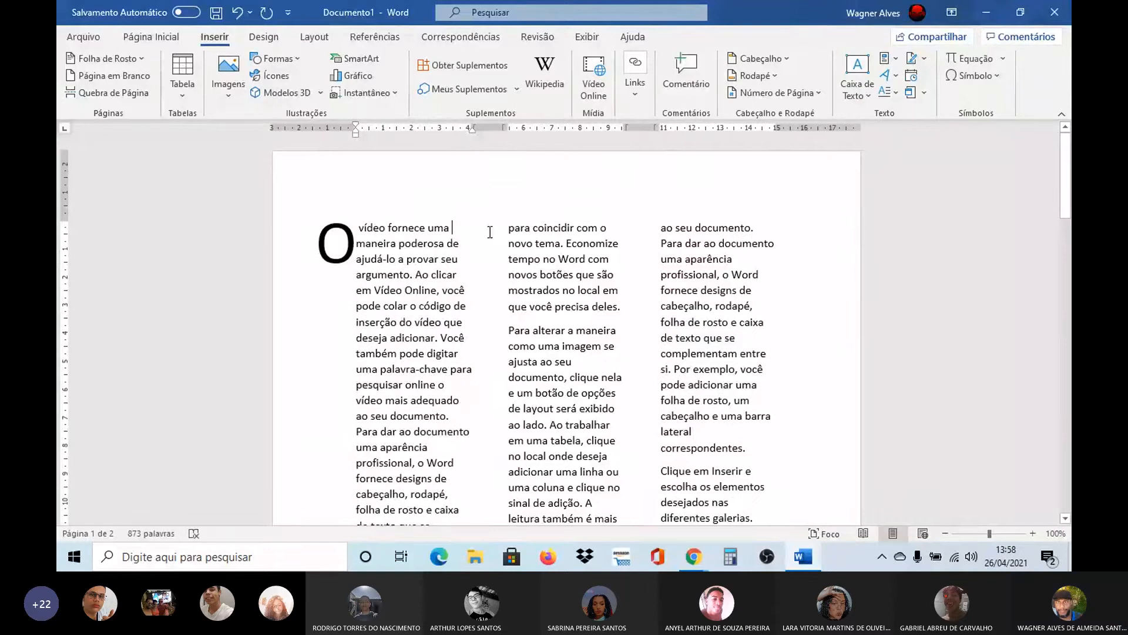
pyautogui.hotkey('ctrl', 'z')
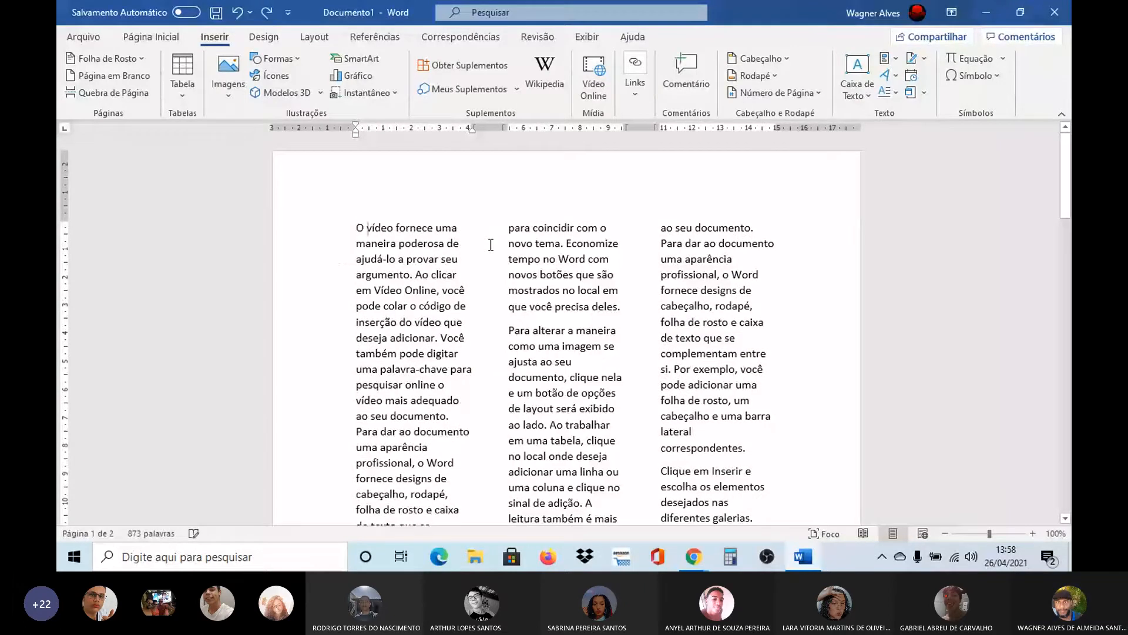
pyautogui.press('Home')
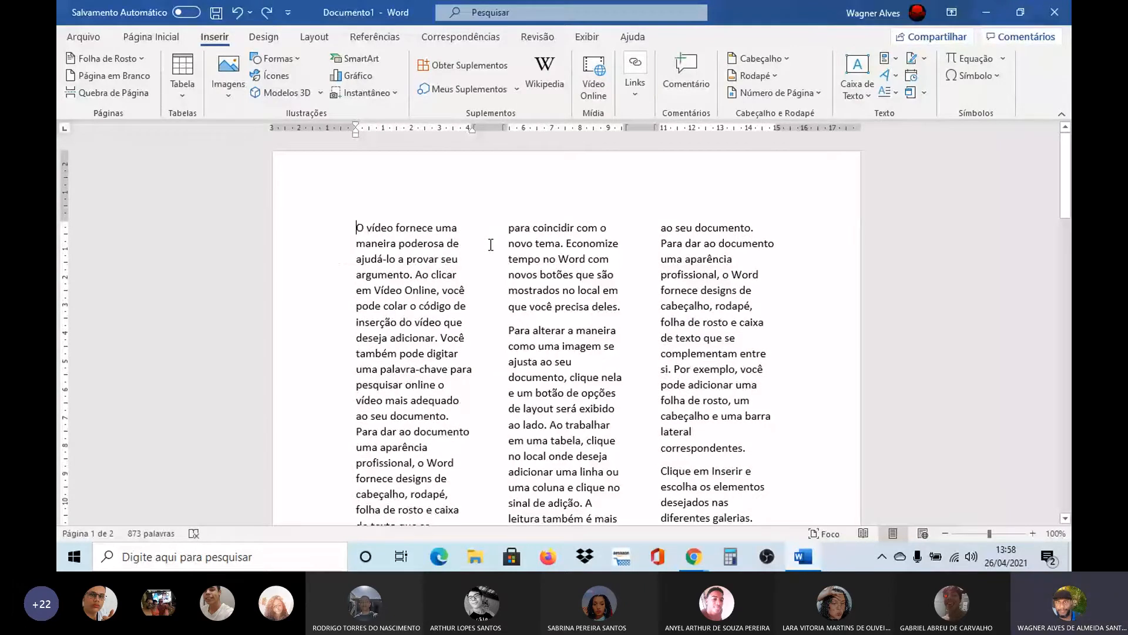
# Set the spacing between the three equal-width columns to 0.5 cm for the whole document text
pyautogui.hotkey('ctrl', 'a')
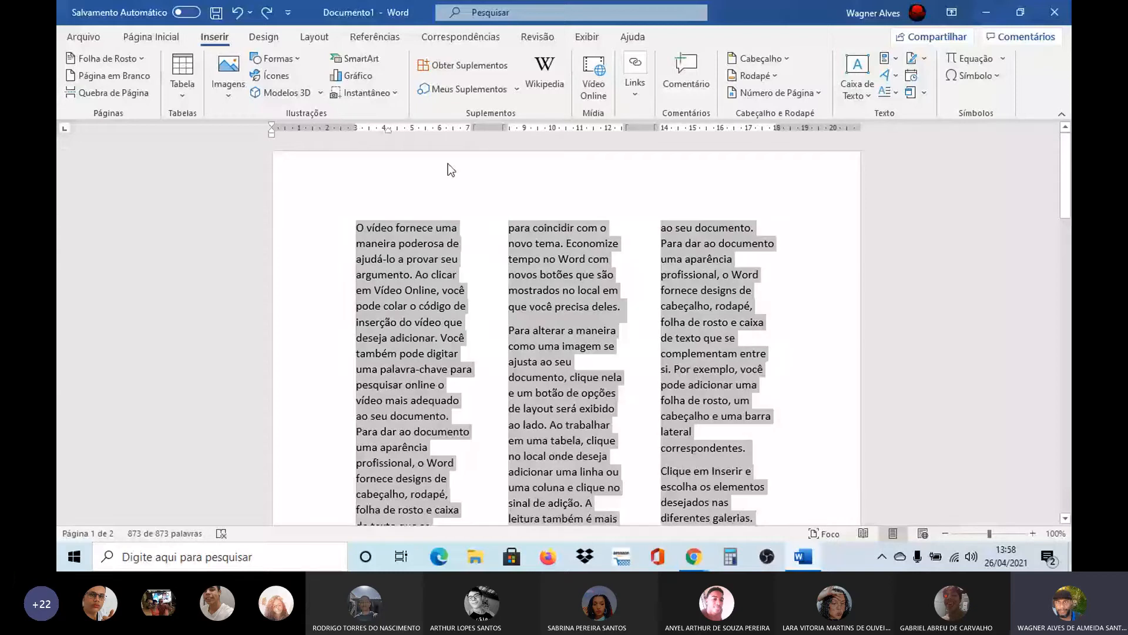
pyautogui.click(305, 38)
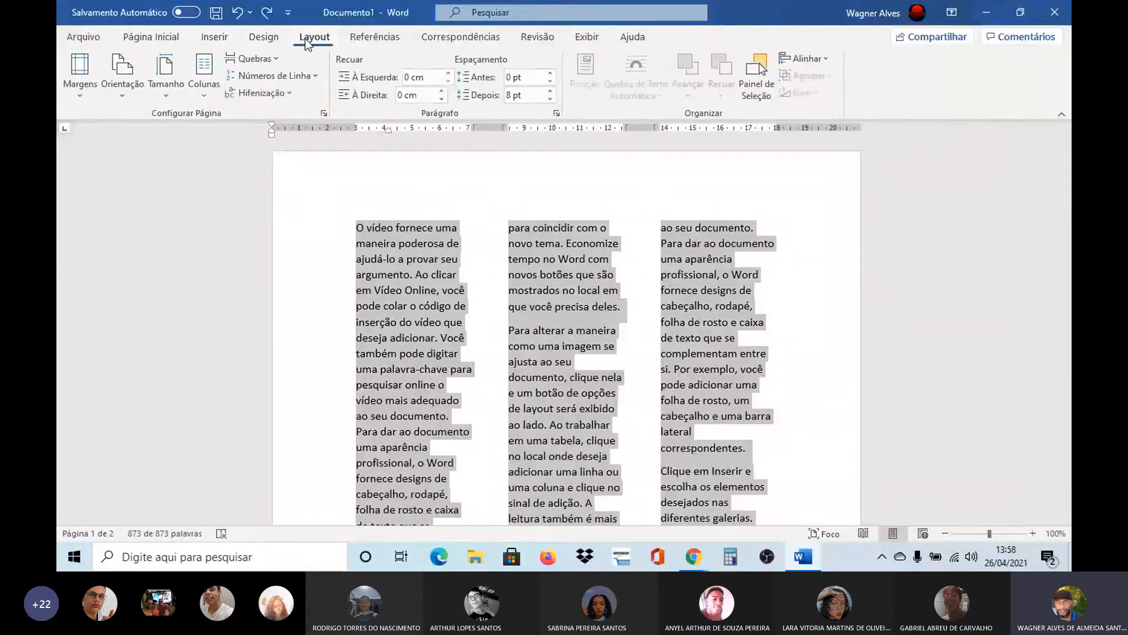
pyautogui.click(201, 96)
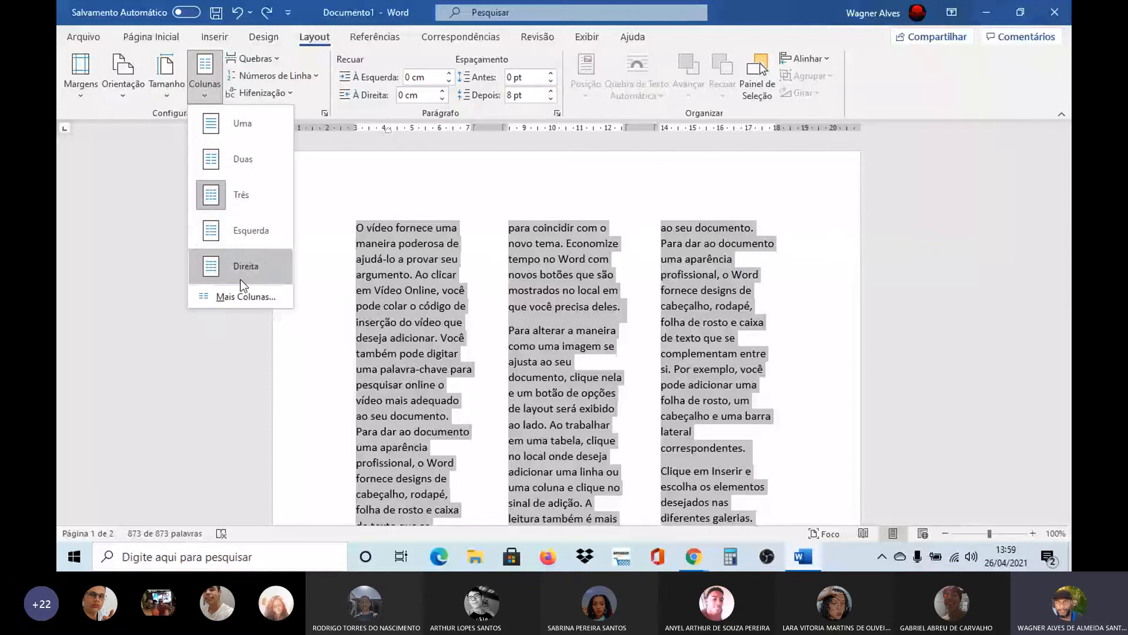
pyautogui.click(245, 297)
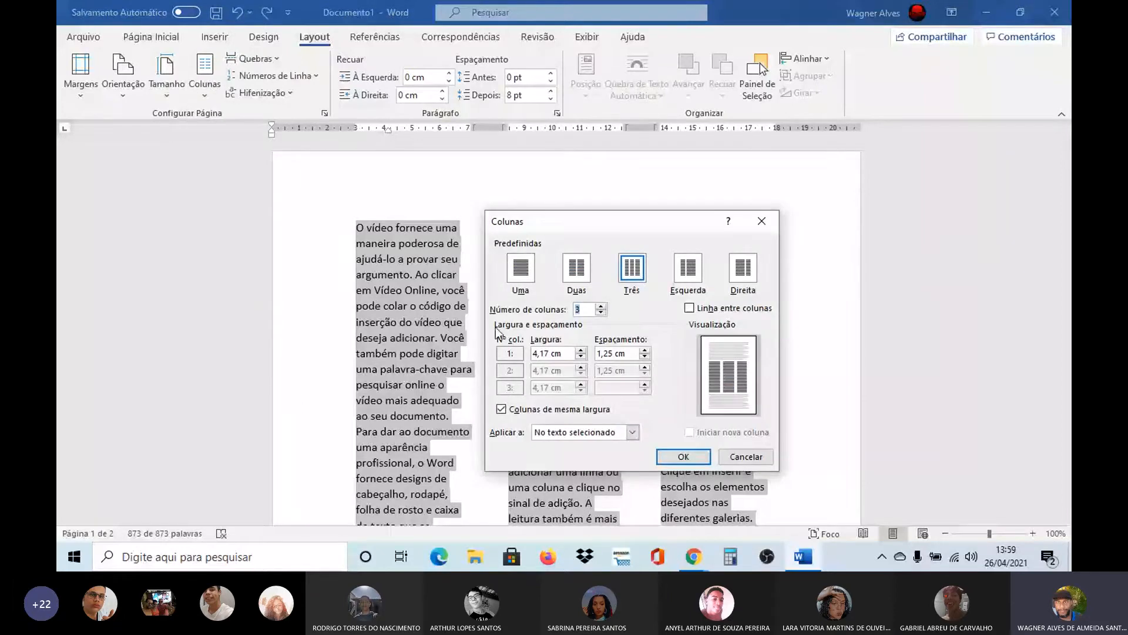
pyautogui.click(645, 357)
pyautogui.click(644, 357)
pyautogui.click(644, 357)
pyautogui.click(645, 357)
pyautogui.click(645, 357)
pyautogui.click(645, 356)
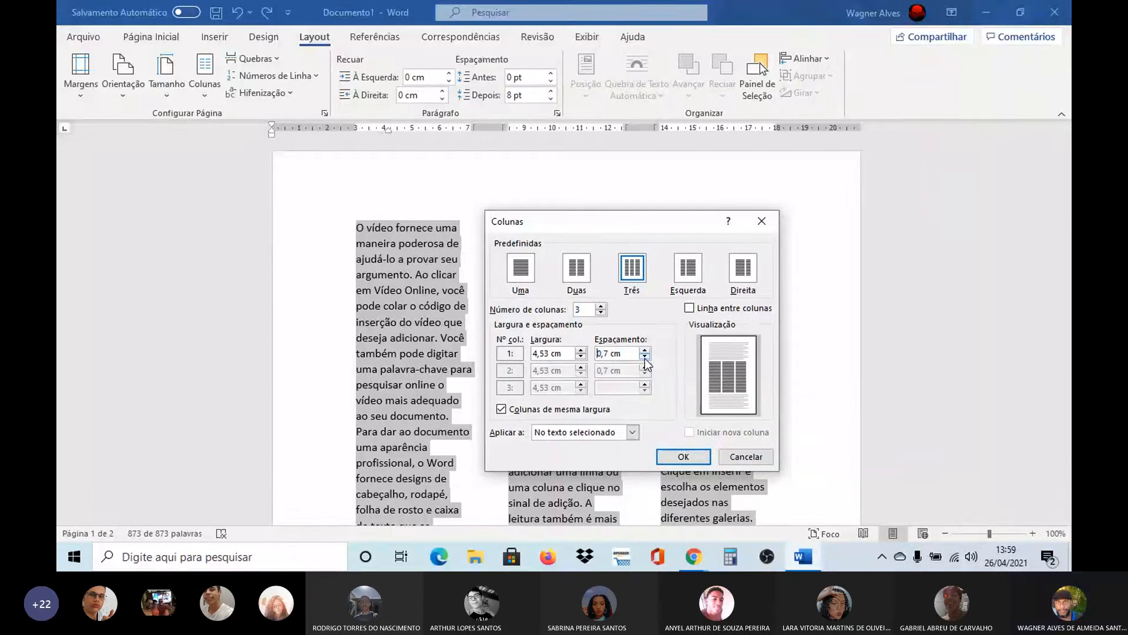
pyautogui.click(645, 357)
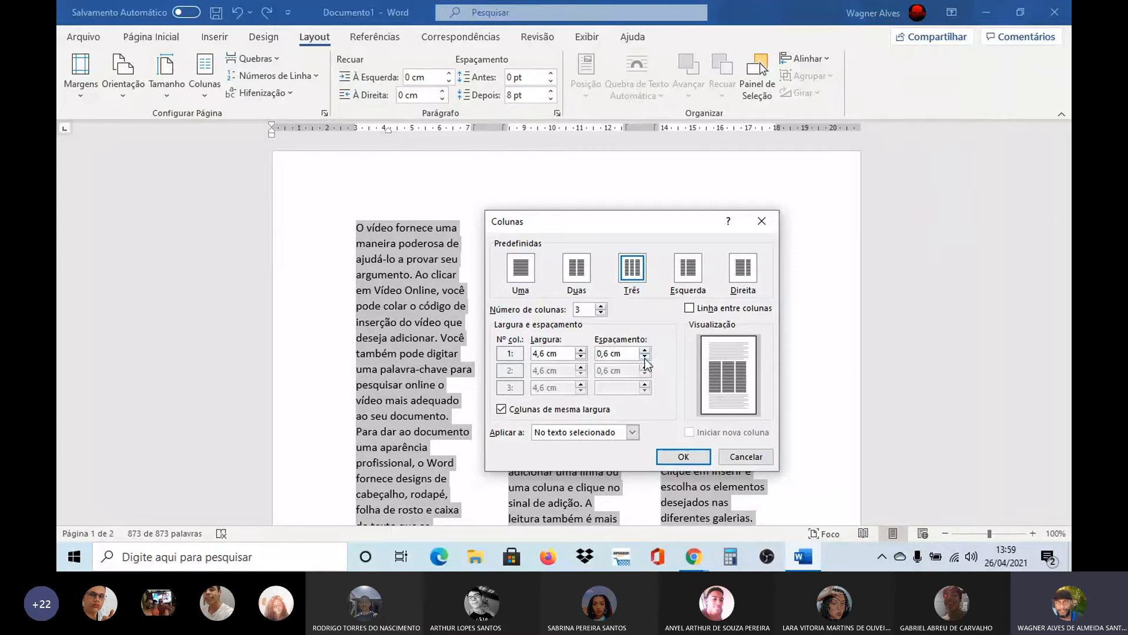
pyautogui.click(645, 357)
pyautogui.click(689, 455)
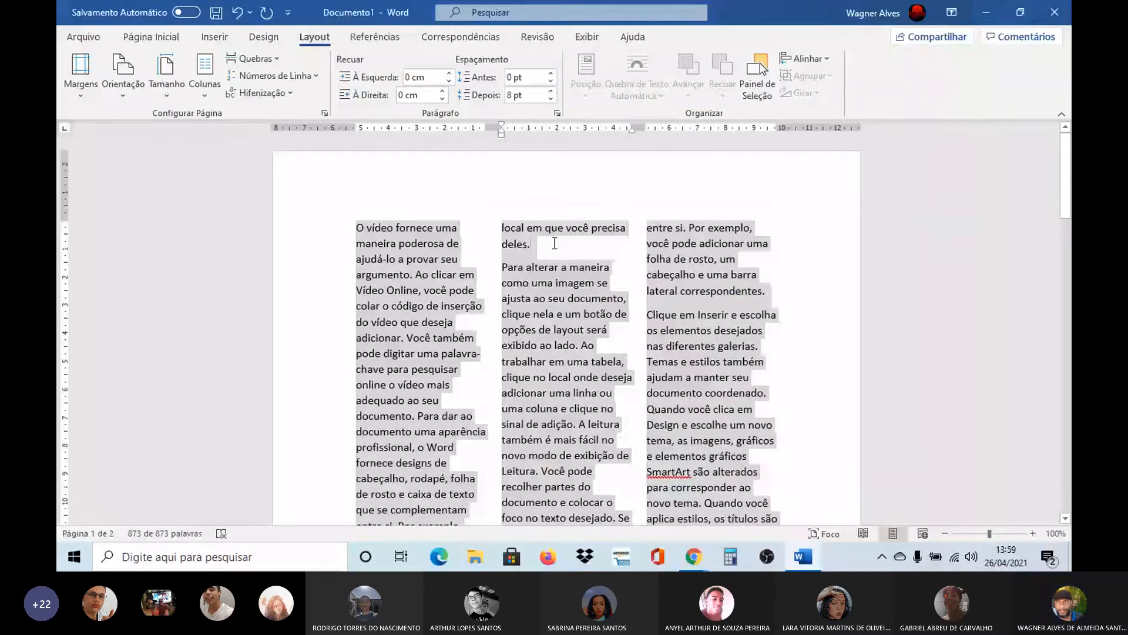
pyautogui.click(554, 243)
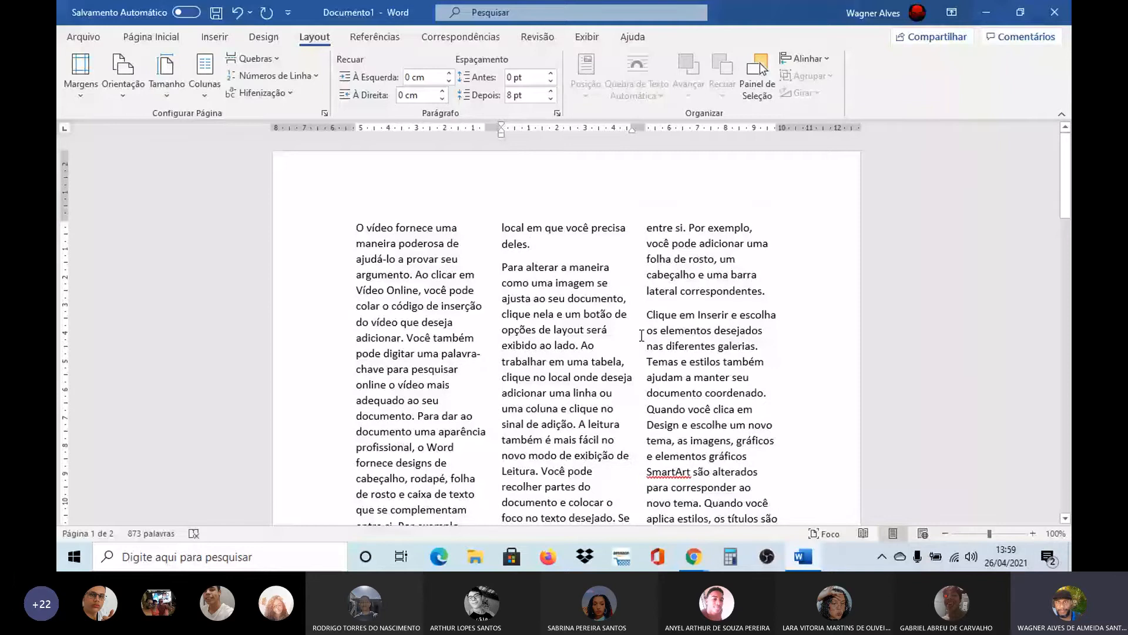
# Reduce the spacing between the three columns by two further increments for the whole document text
pyautogui.hotkey('ctrl', 't')
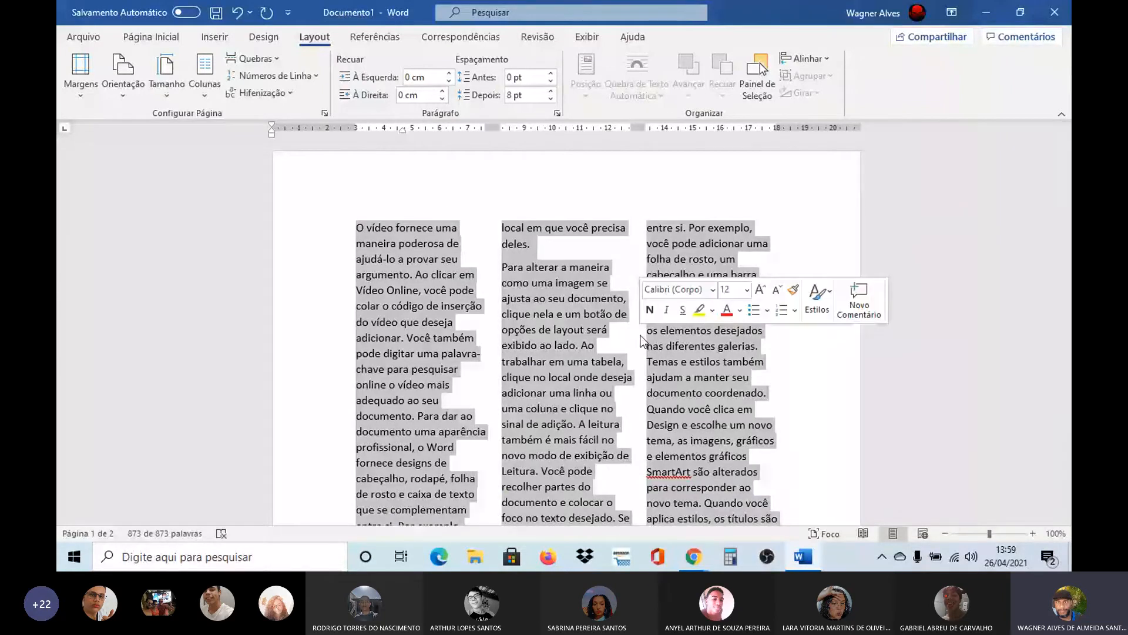
pyautogui.click(207, 99)
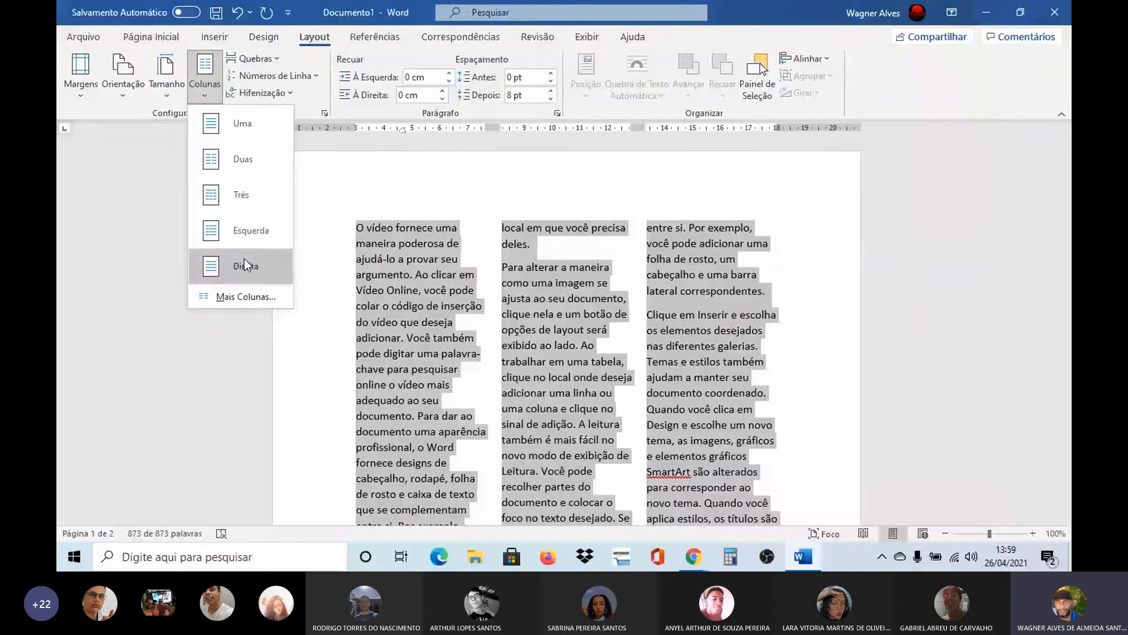
pyautogui.click(250, 297)
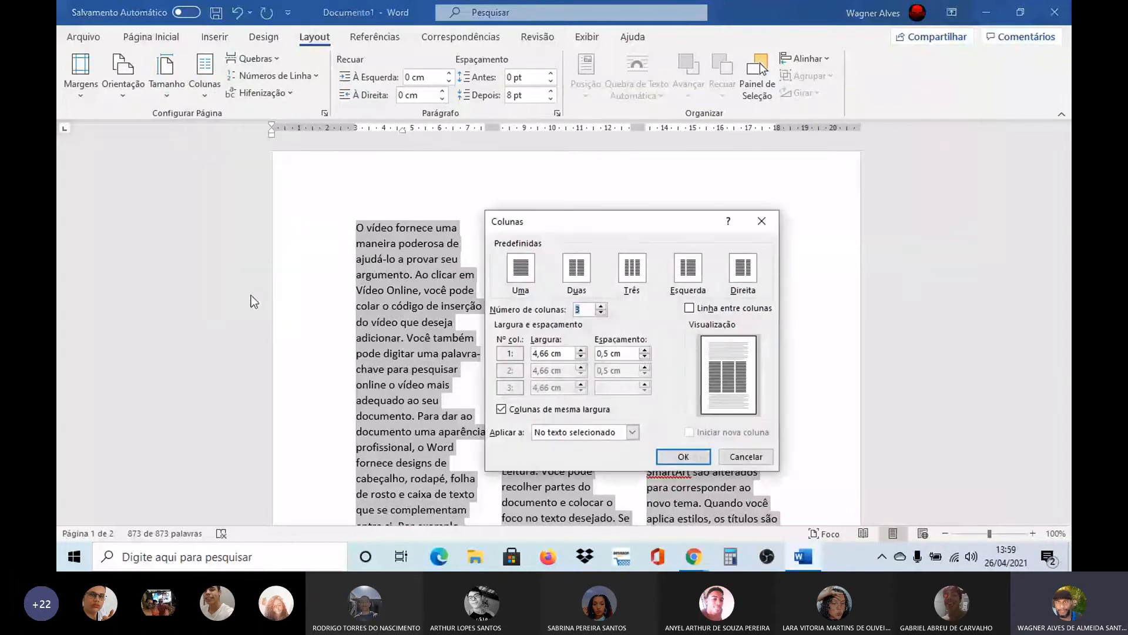
pyautogui.click(644, 358)
pyautogui.click(644, 357)
pyautogui.click(680, 457)
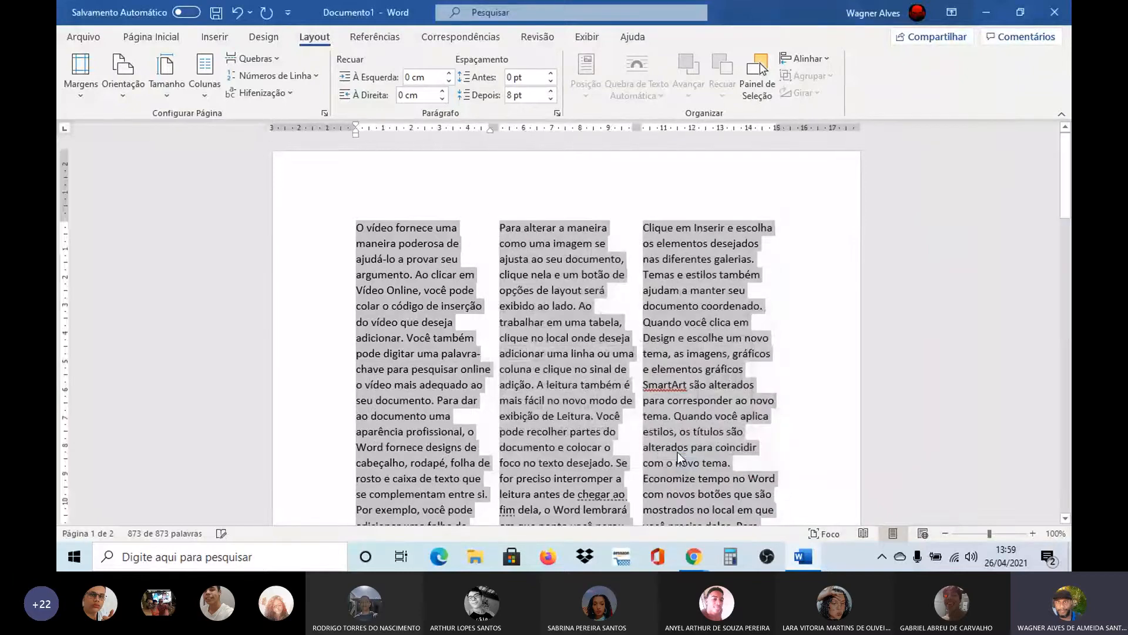
pyautogui.click(809, 422)
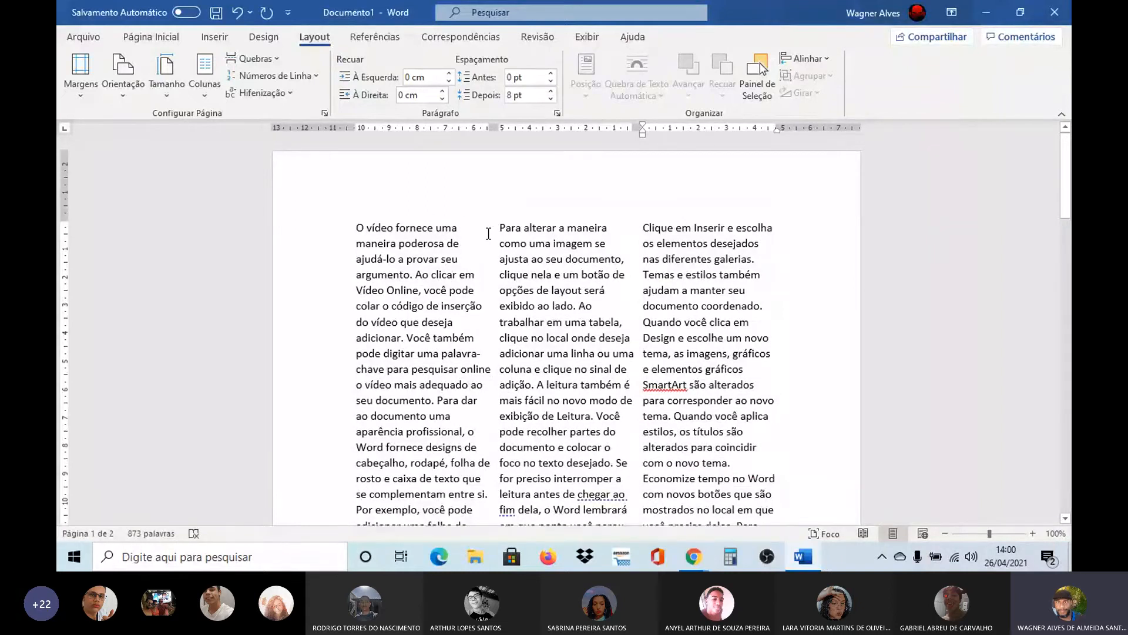
# Apply justified alignment to the whole document text
pyautogui.hotkey('ctrl', 'a')
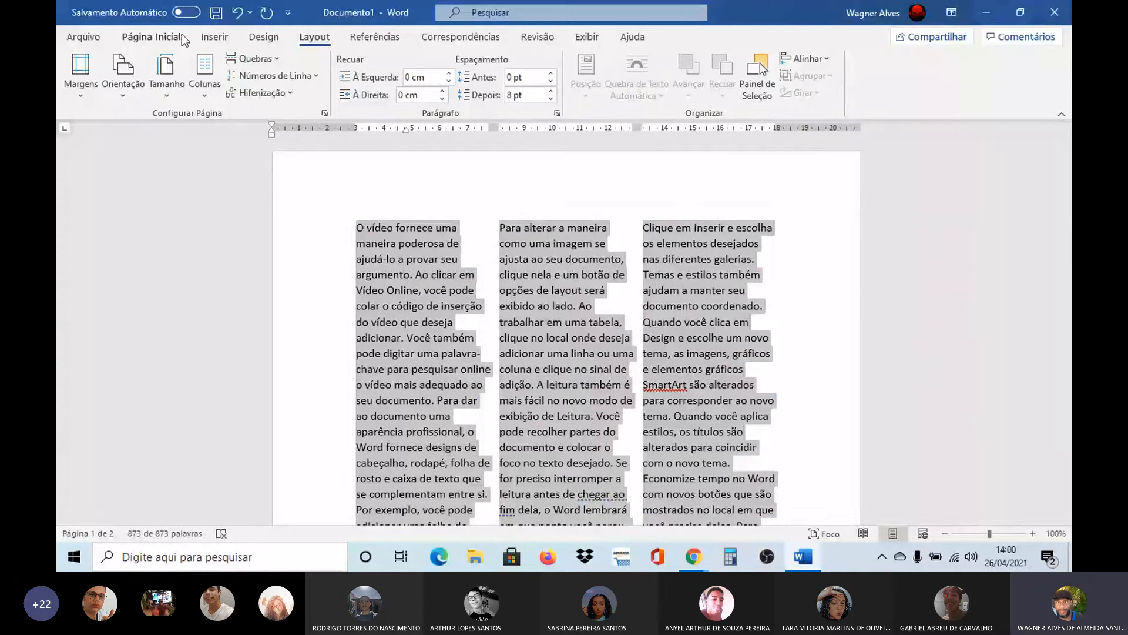
pyautogui.click(163, 37)
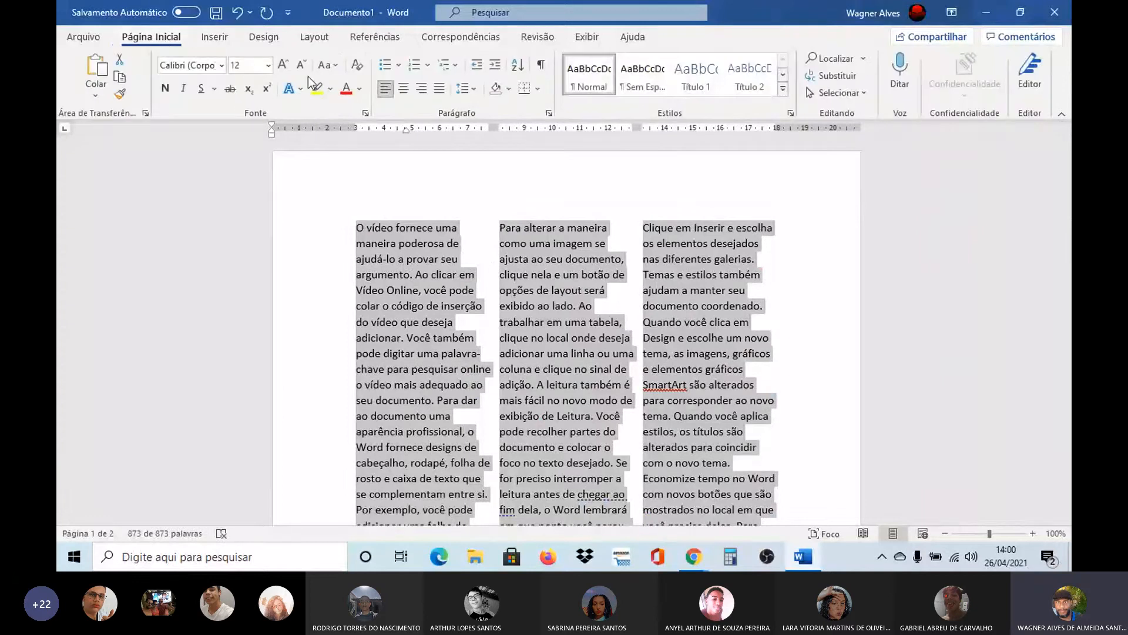
pyautogui.click(440, 89)
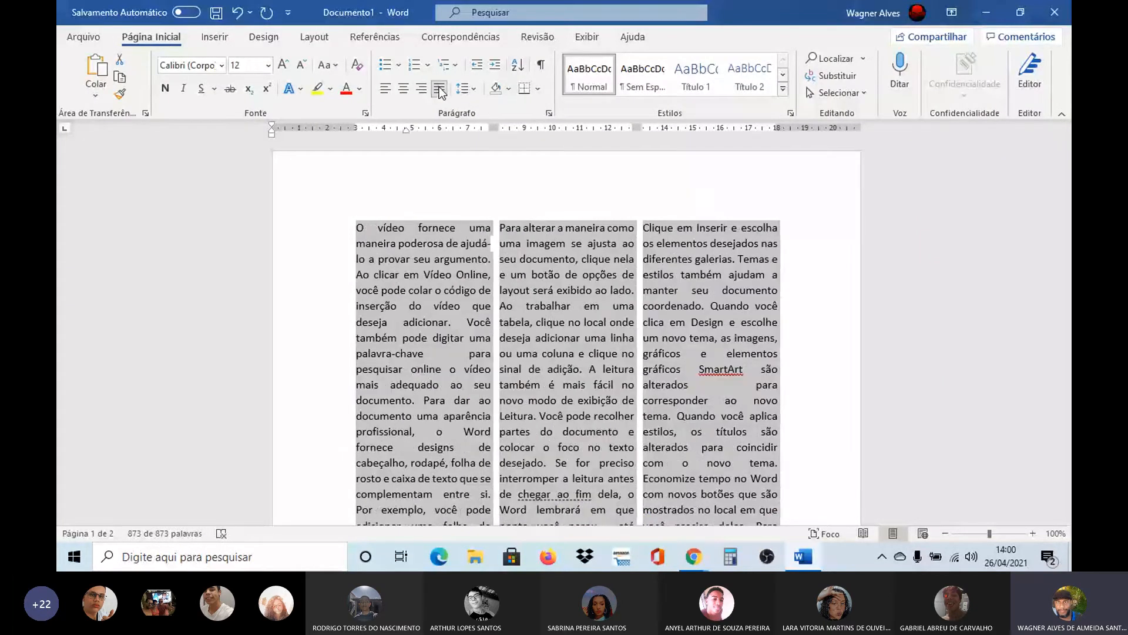
pyautogui.click(536, 185)
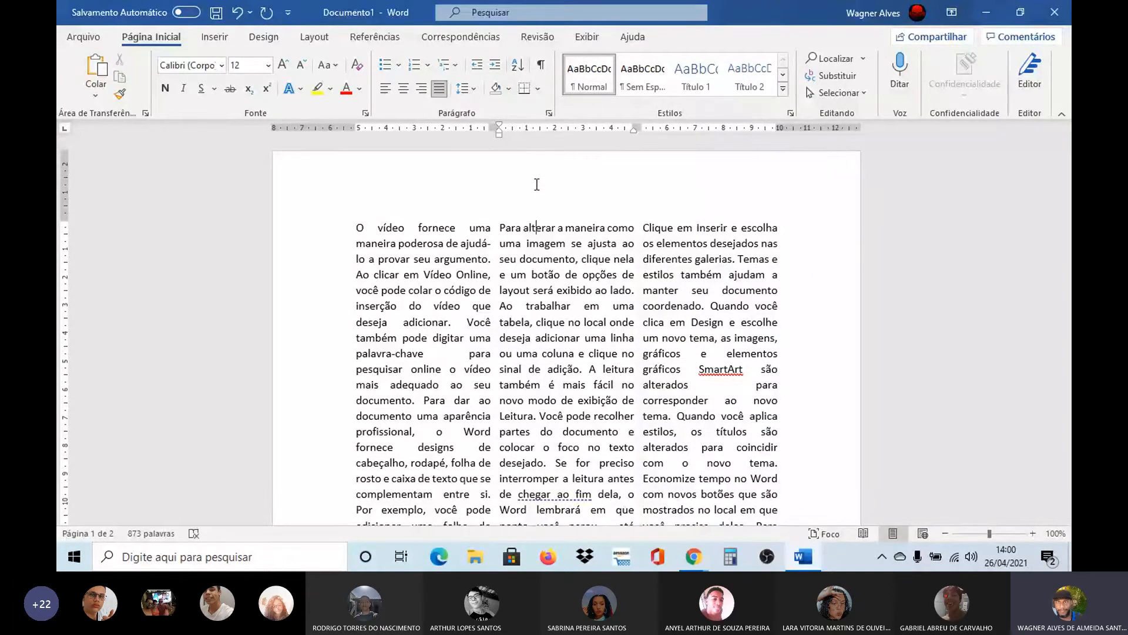
# Add an in-margin drop cap to the first letter of the opening paragraph in the first column
pyautogui.click(355, 227)
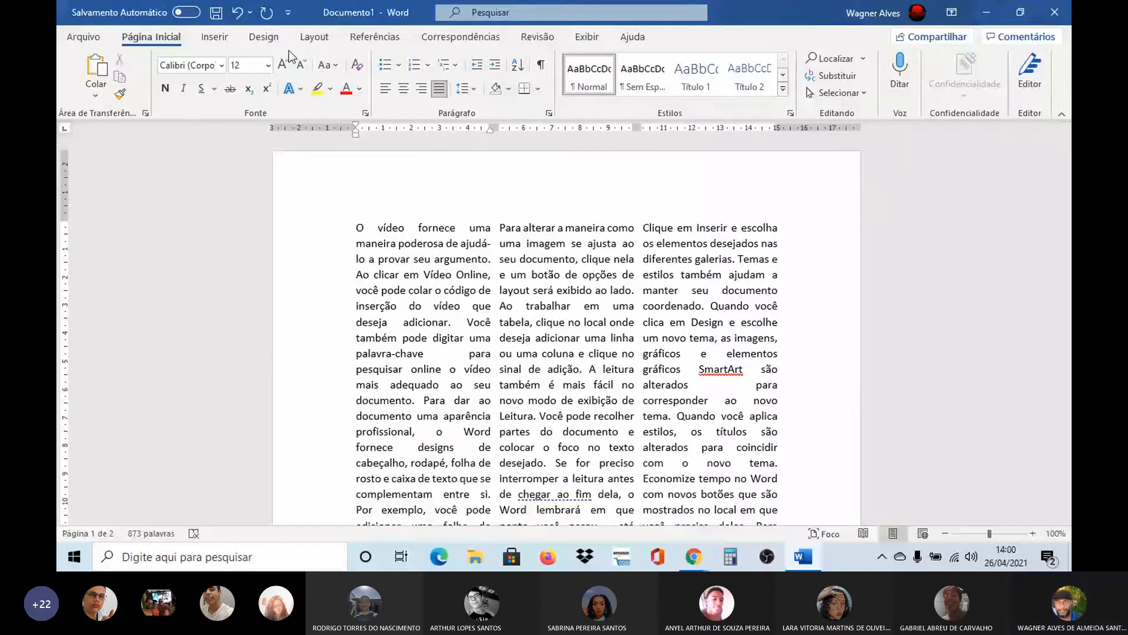
pyautogui.click(215, 37)
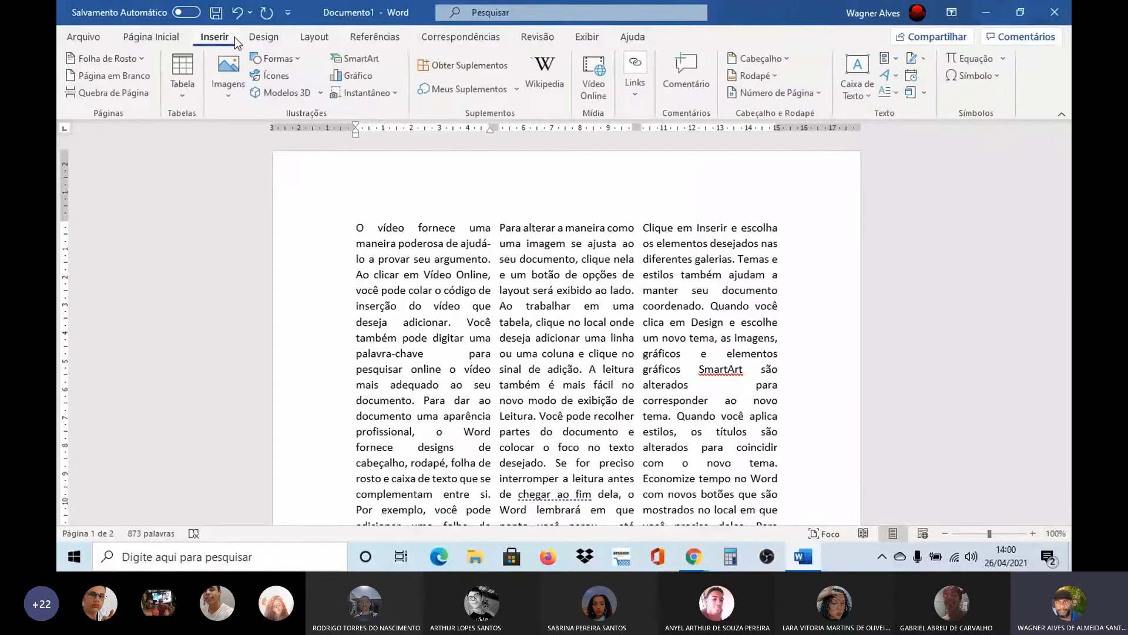
pyautogui.click(900, 97)
pyautogui.click(902, 147)
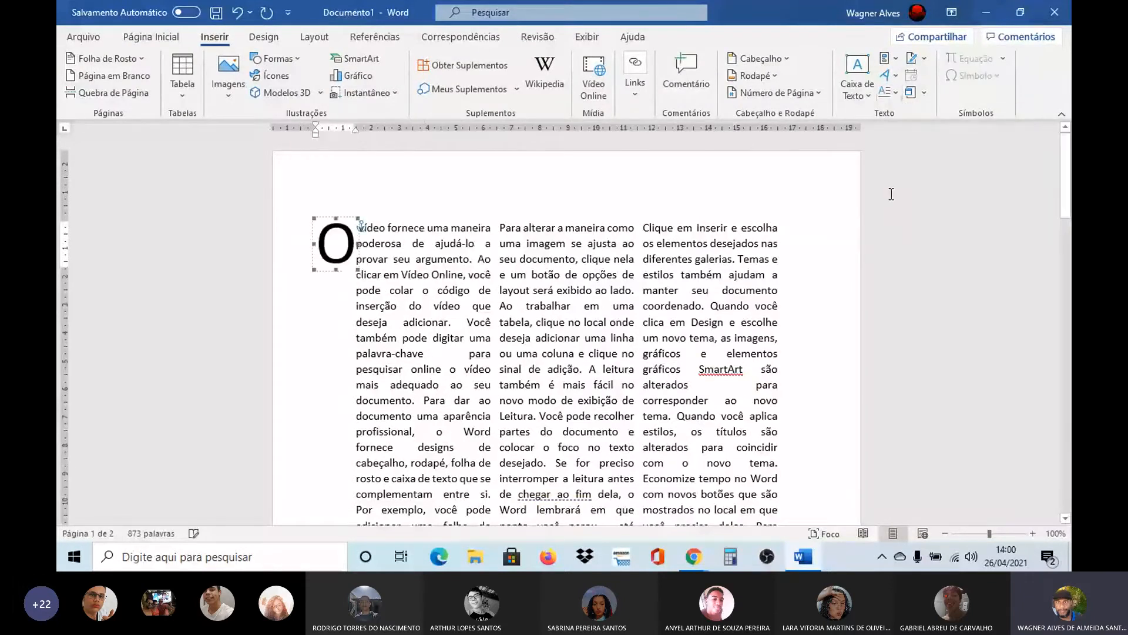
pyautogui.click(841, 227)
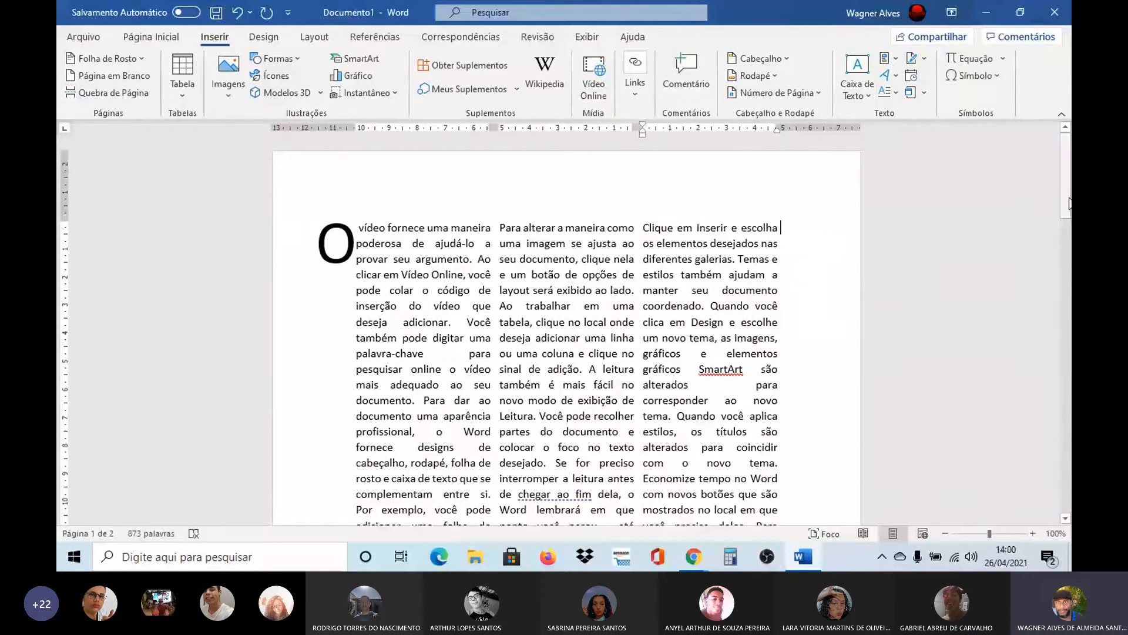
pyautogui.moveTo(1070, 204)
pyautogui.mouseDown()
pyautogui.moveTo(1070, 368)
pyautogui.moveTo(1070, 199)
pyautogui.mouseUp()
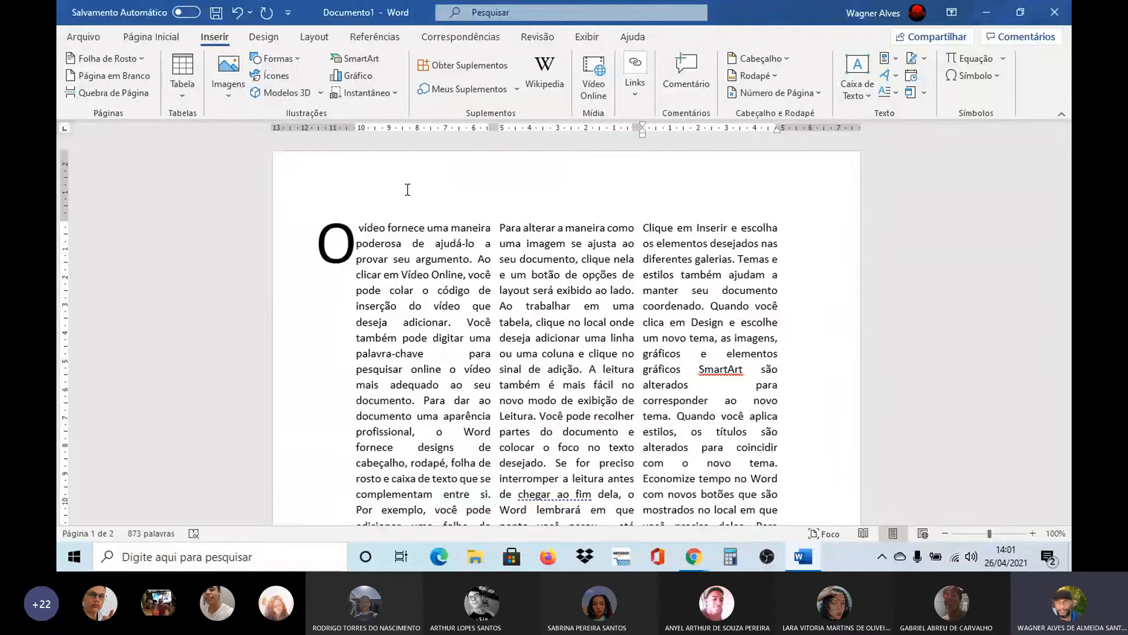
pyautogui.click(316, 39)
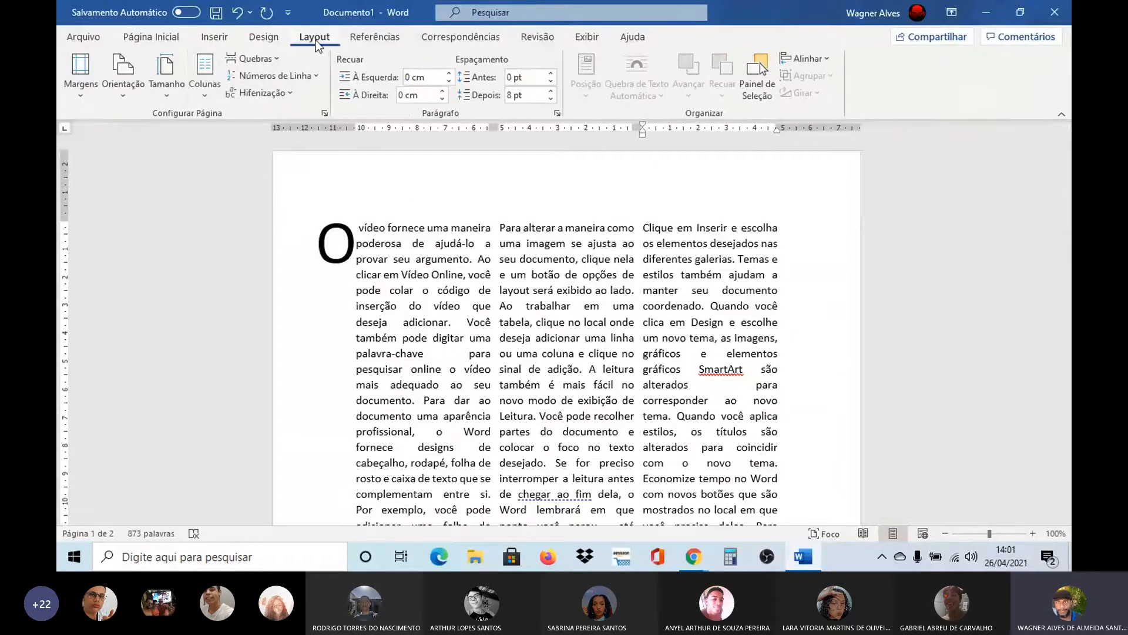
pyautogui.click(206, 97)
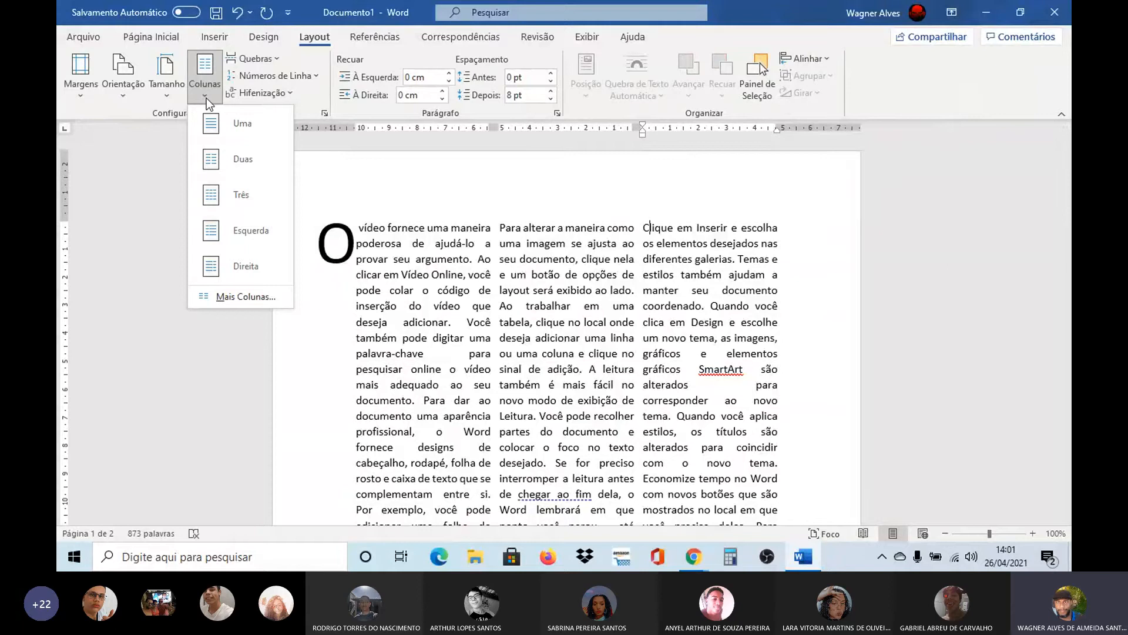
pyautogui.click(154, 150)
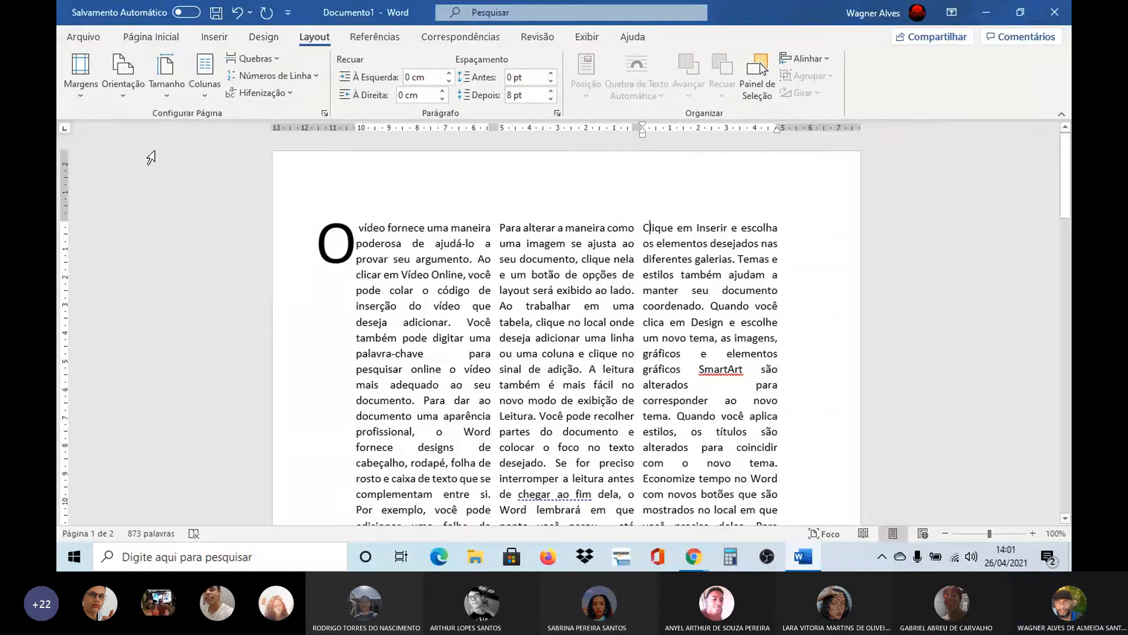
pyautogui.click(203, 100)
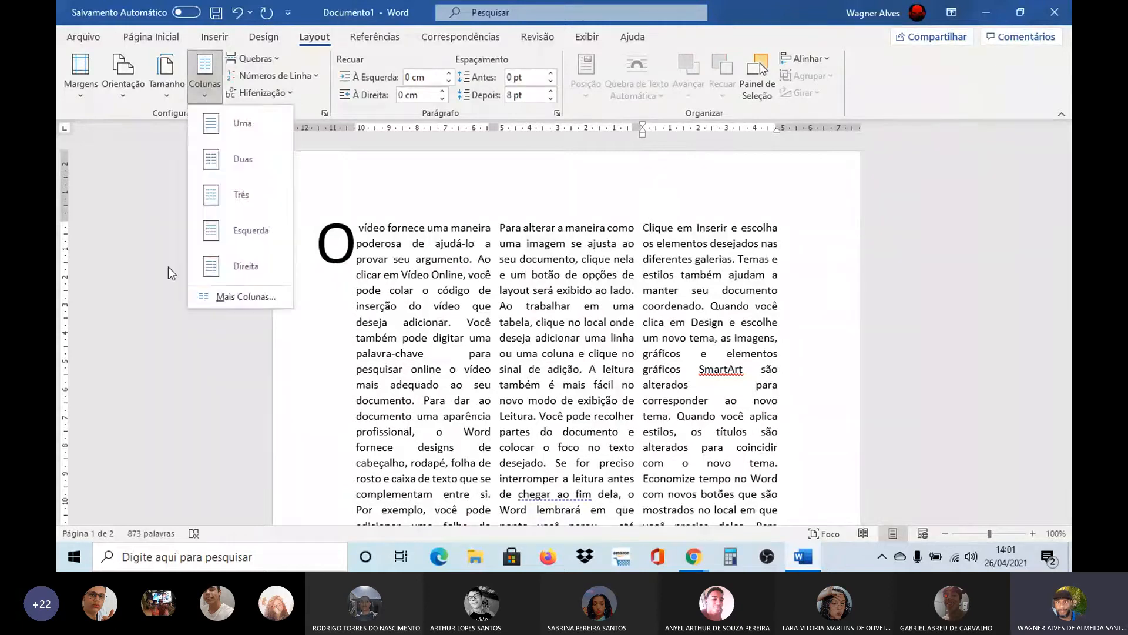
pyautogui.click(162, 270)
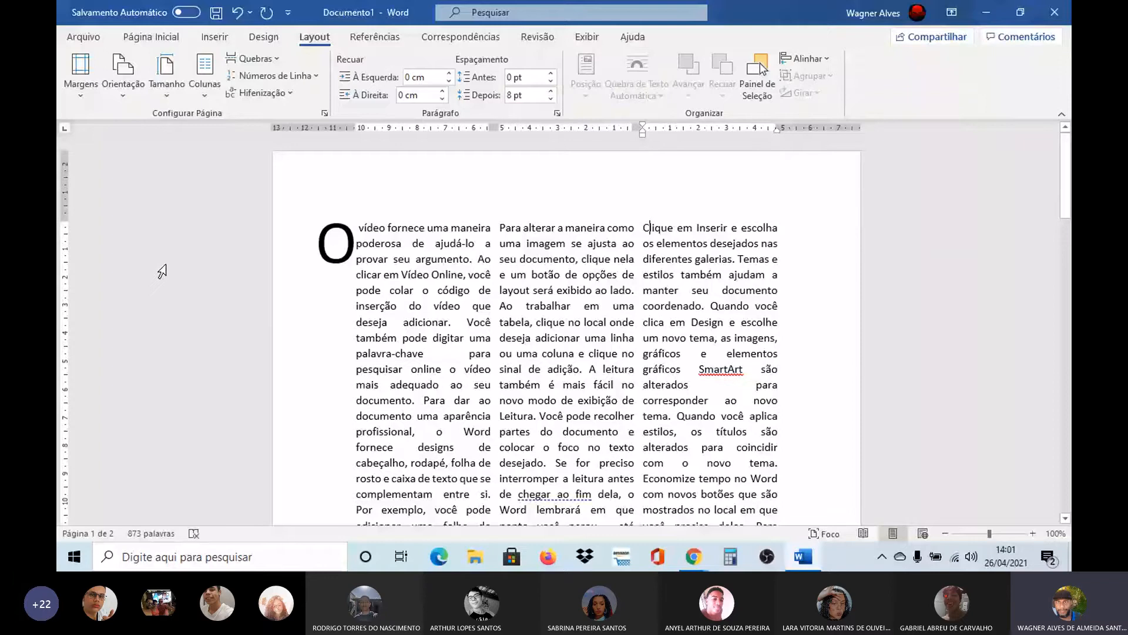
pyautogui.click(215, 37)
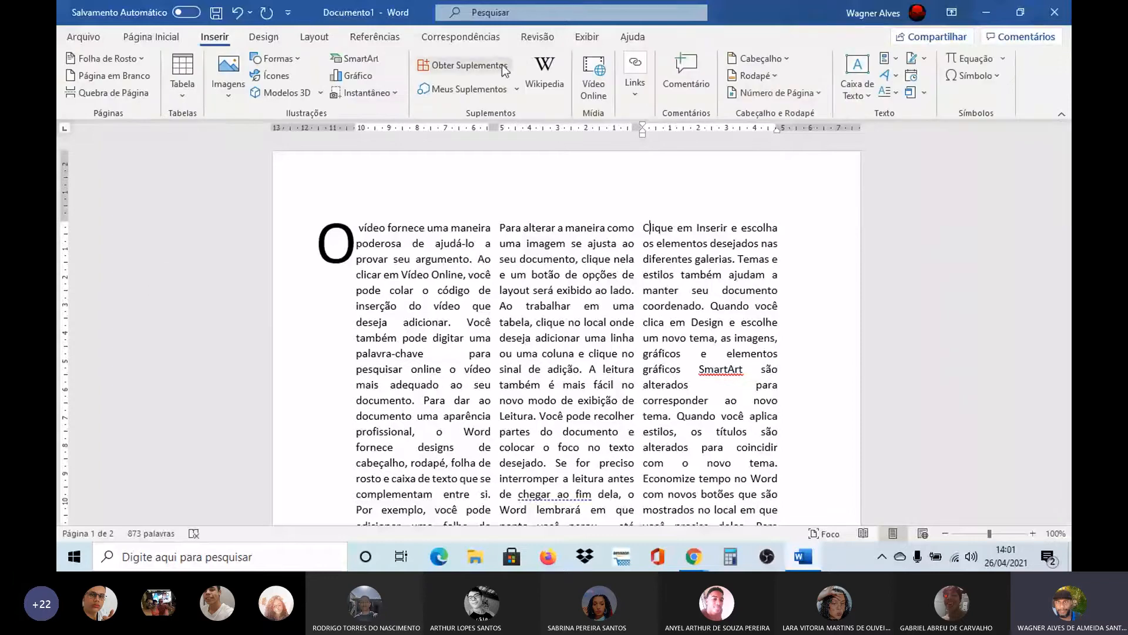
pyautogui.click(896, 94)
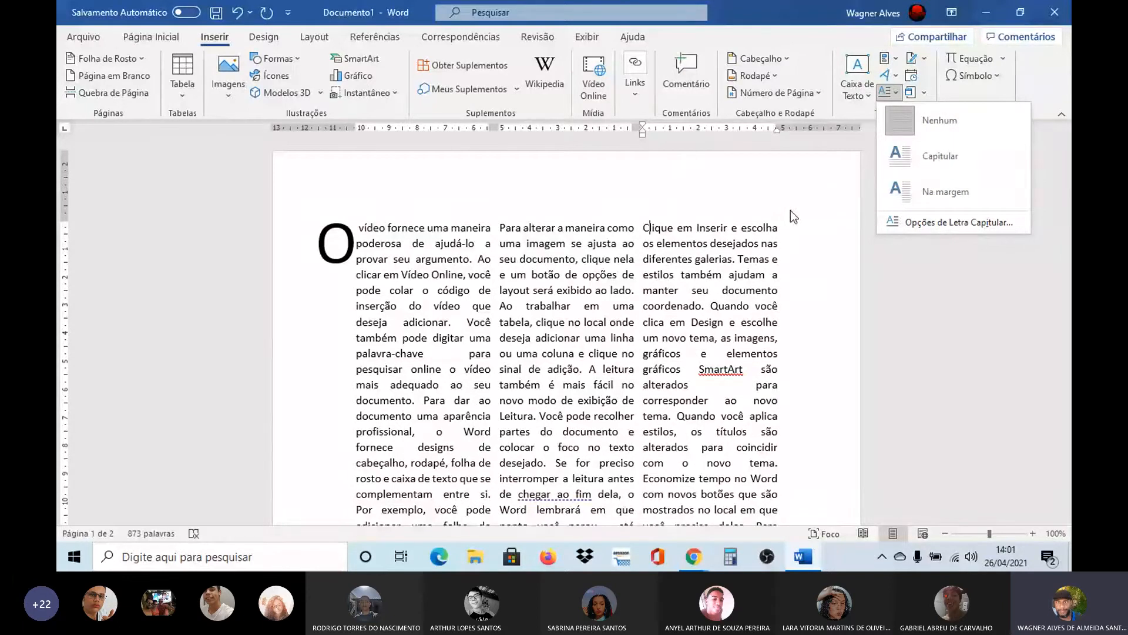
pyautogui.click(805, 264)
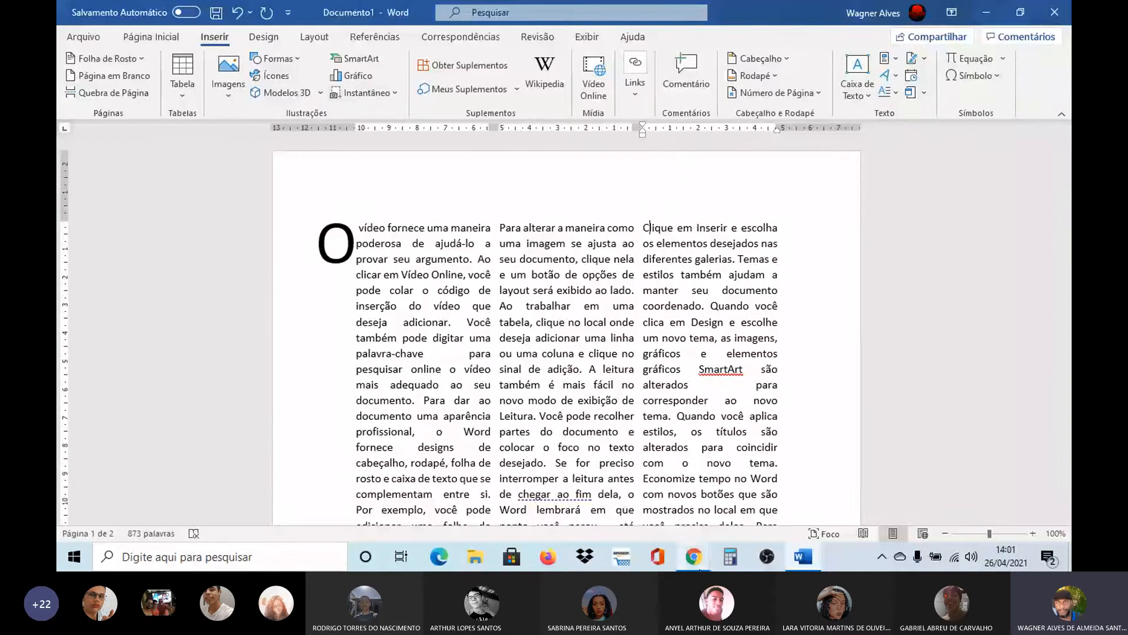
# Switch to the Microsoft Teams meeting in Chrome and stop sharing the screen
pyautogui.moveTo(697, 567)
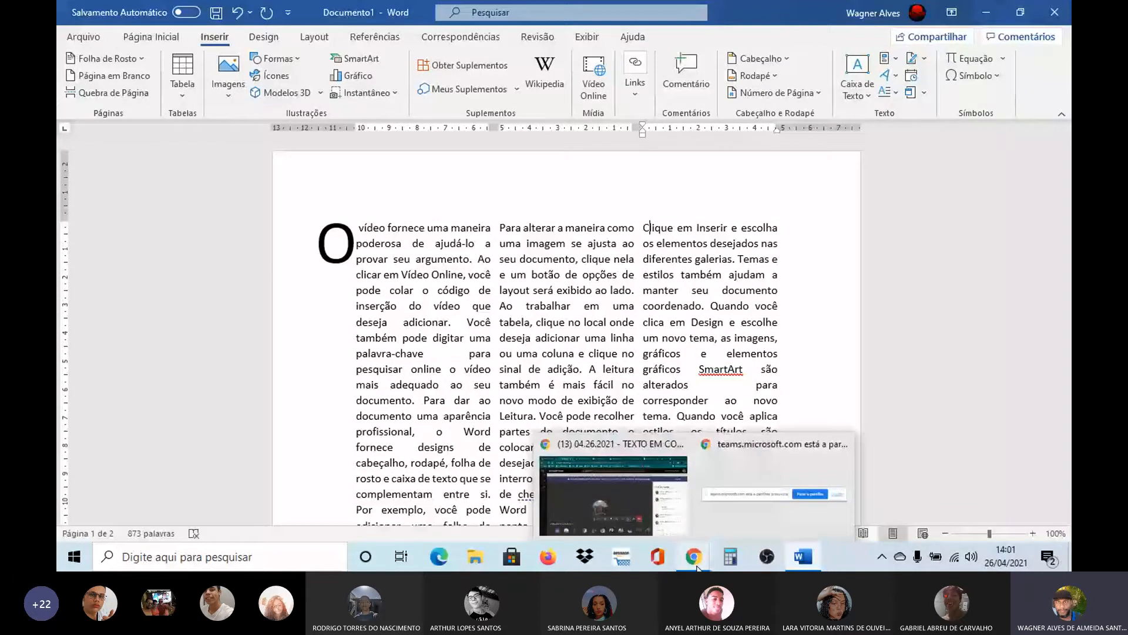
pyautogui.click(611, 482)
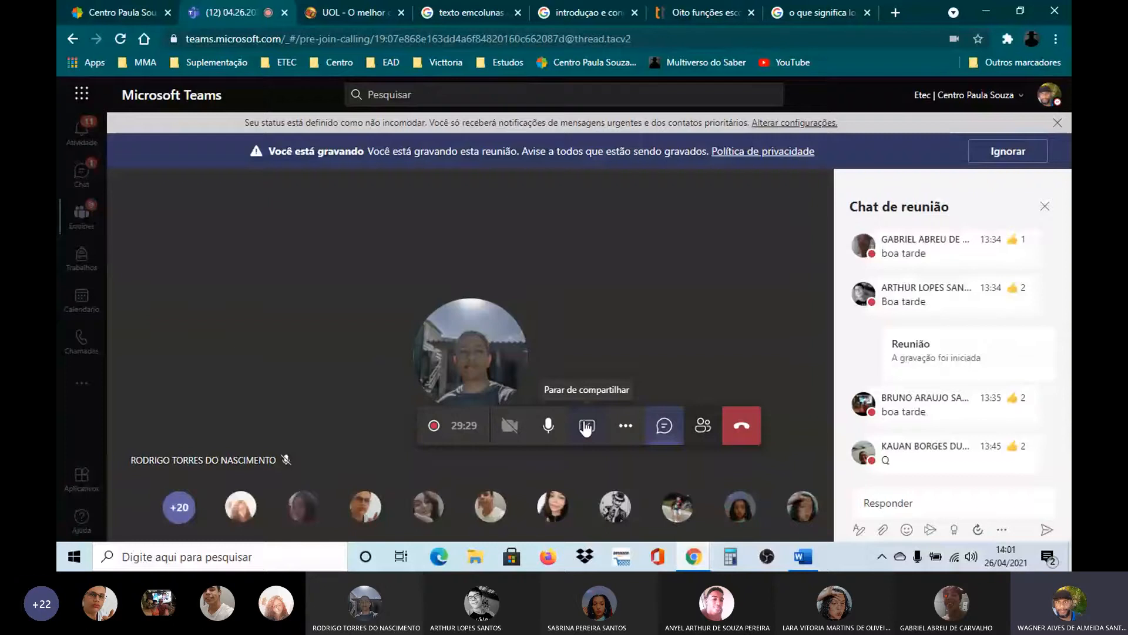
pyautogui.click(586, 426)
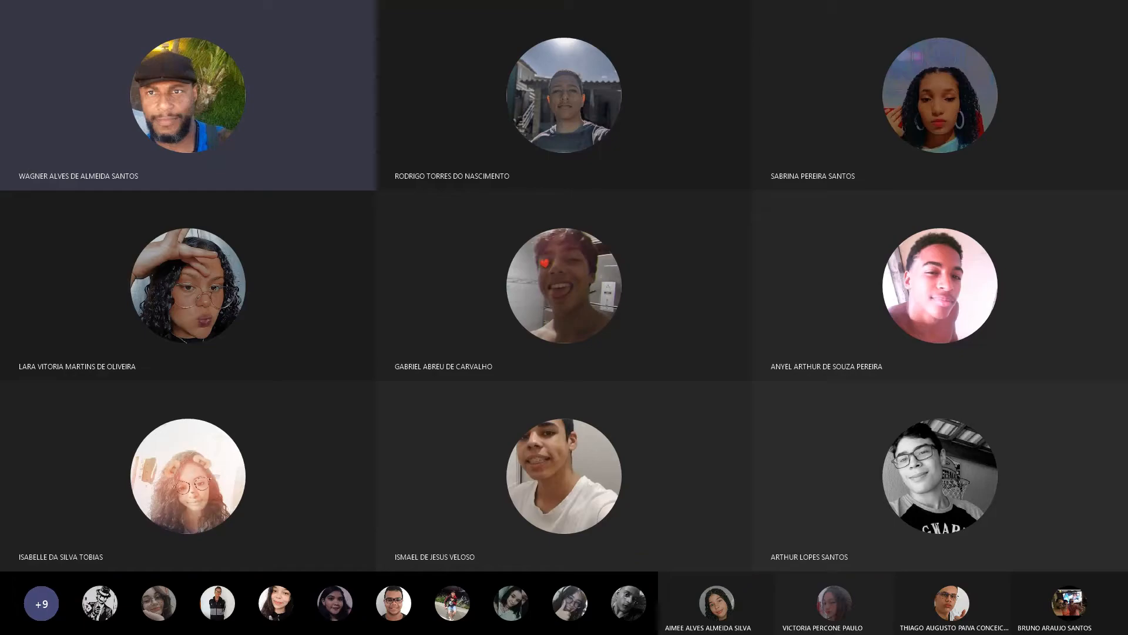